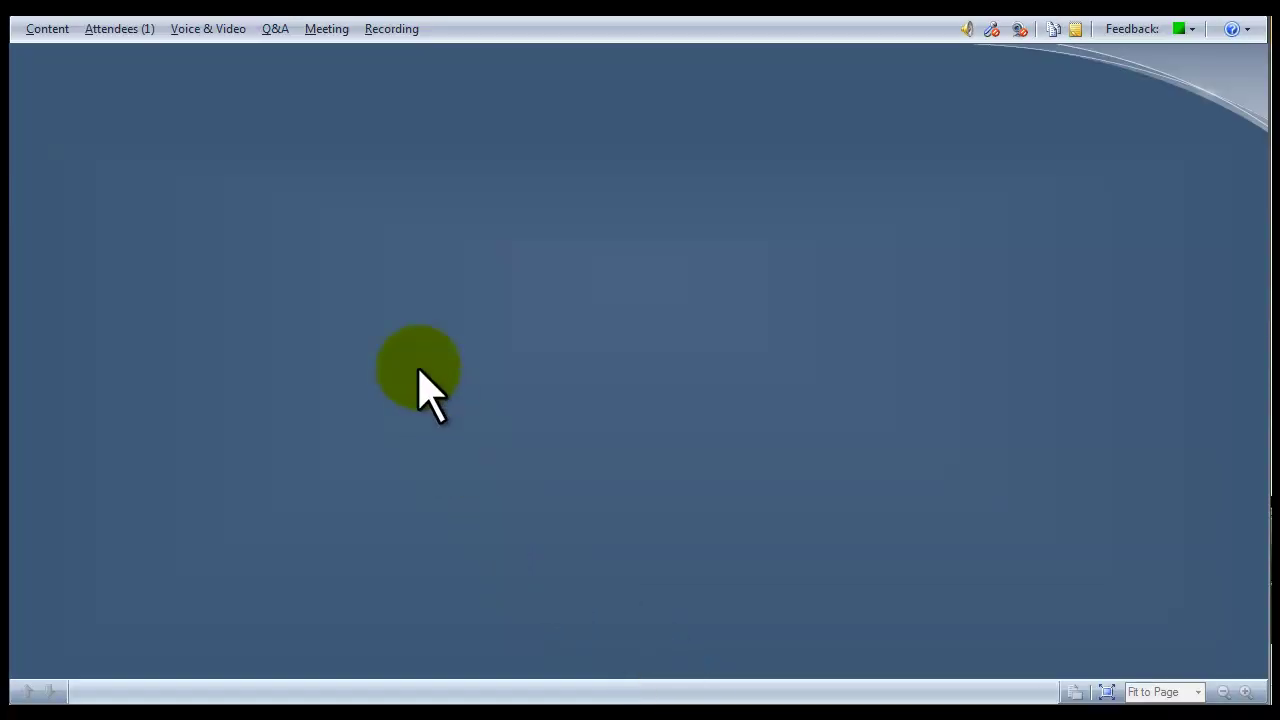
Step: Share a new whiteboard in the meeting content
click(52, 32)
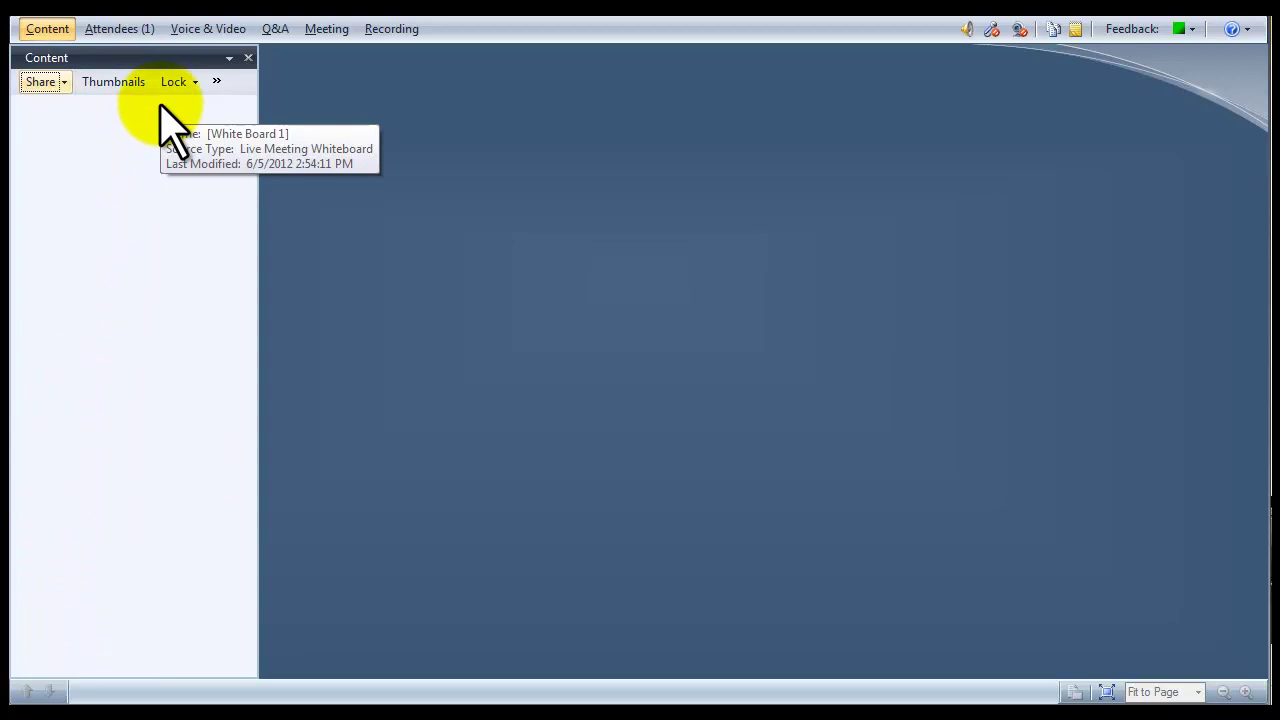
click(68, 84)
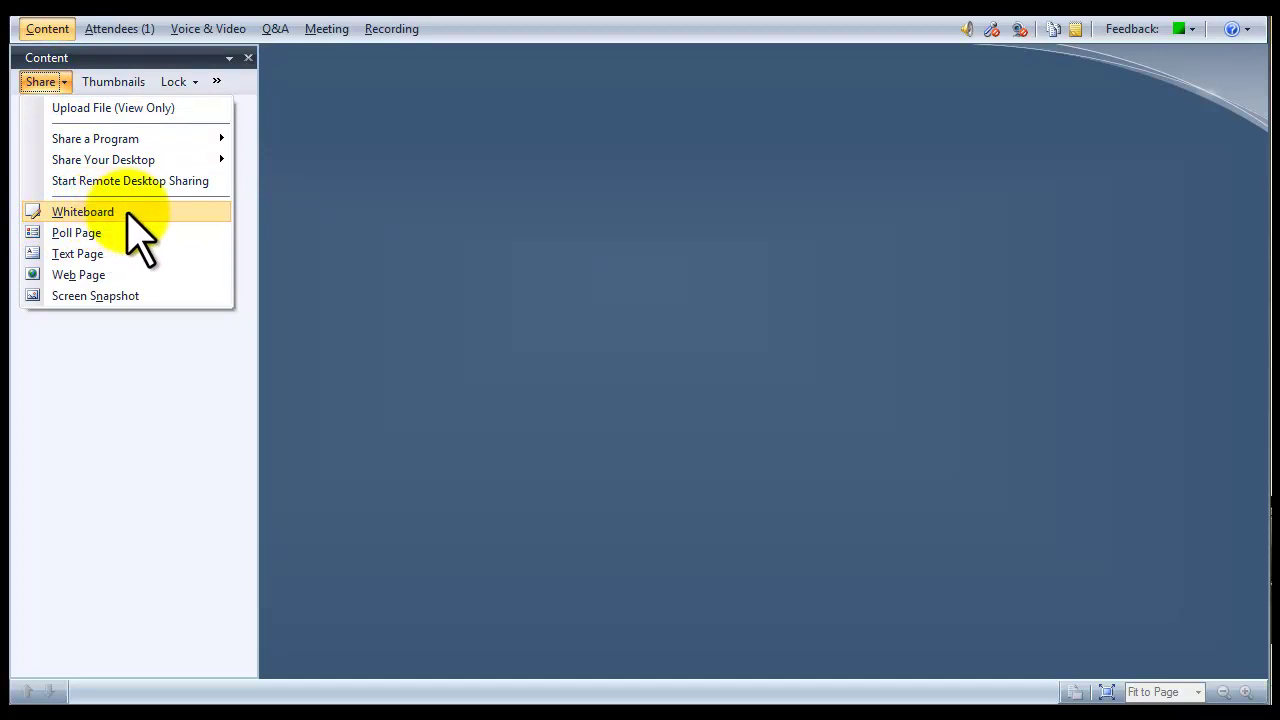
click(83, 212)
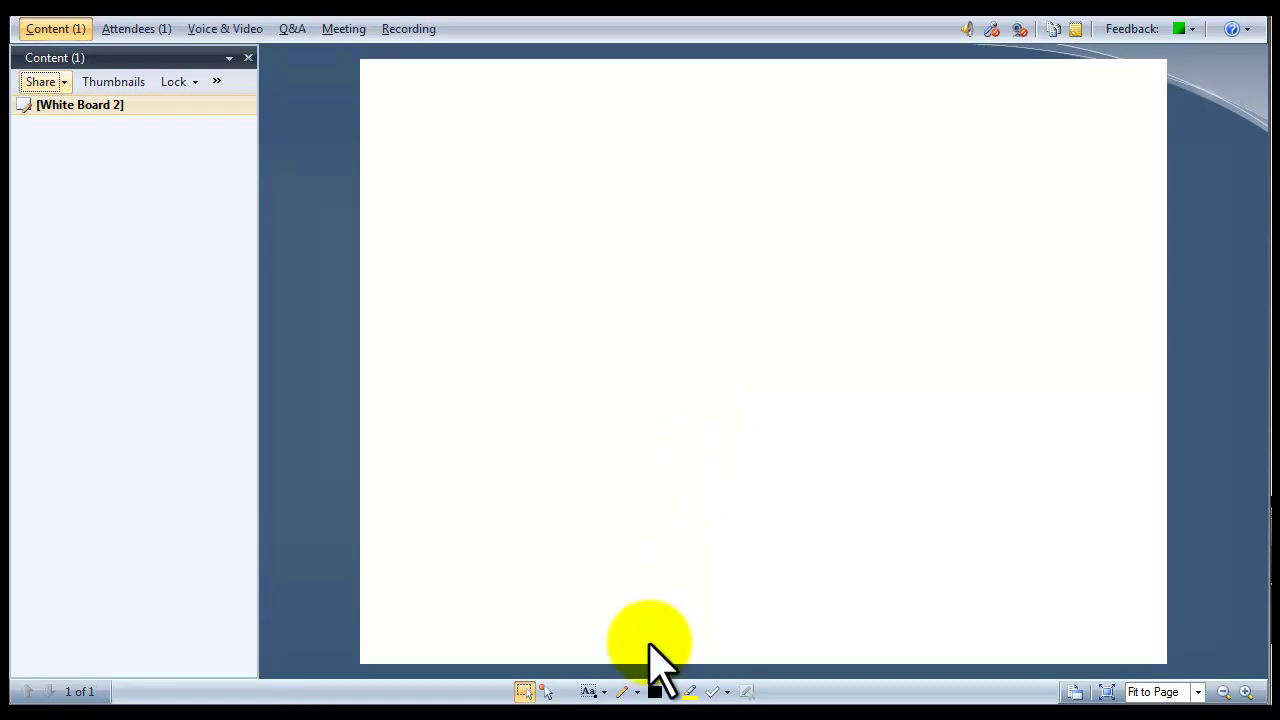
Step: Rename the new whiteboard as Agenda
right_click(80, 105)
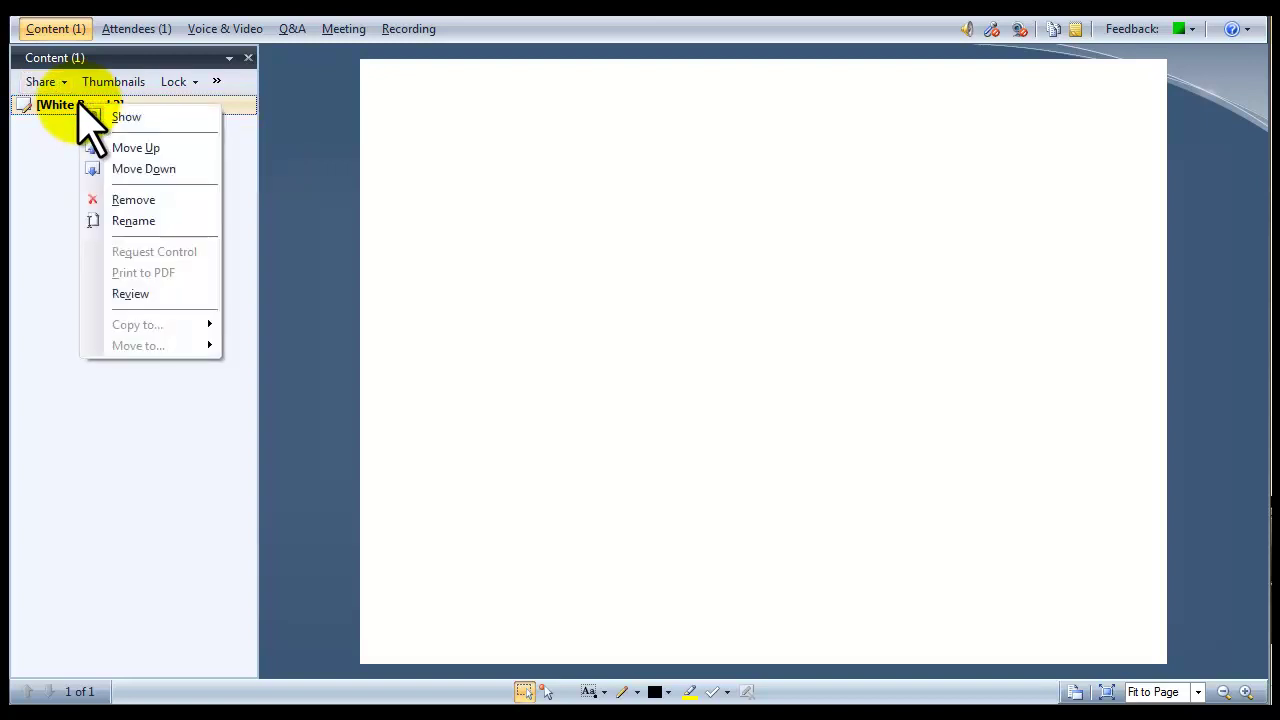
click(110, 221)
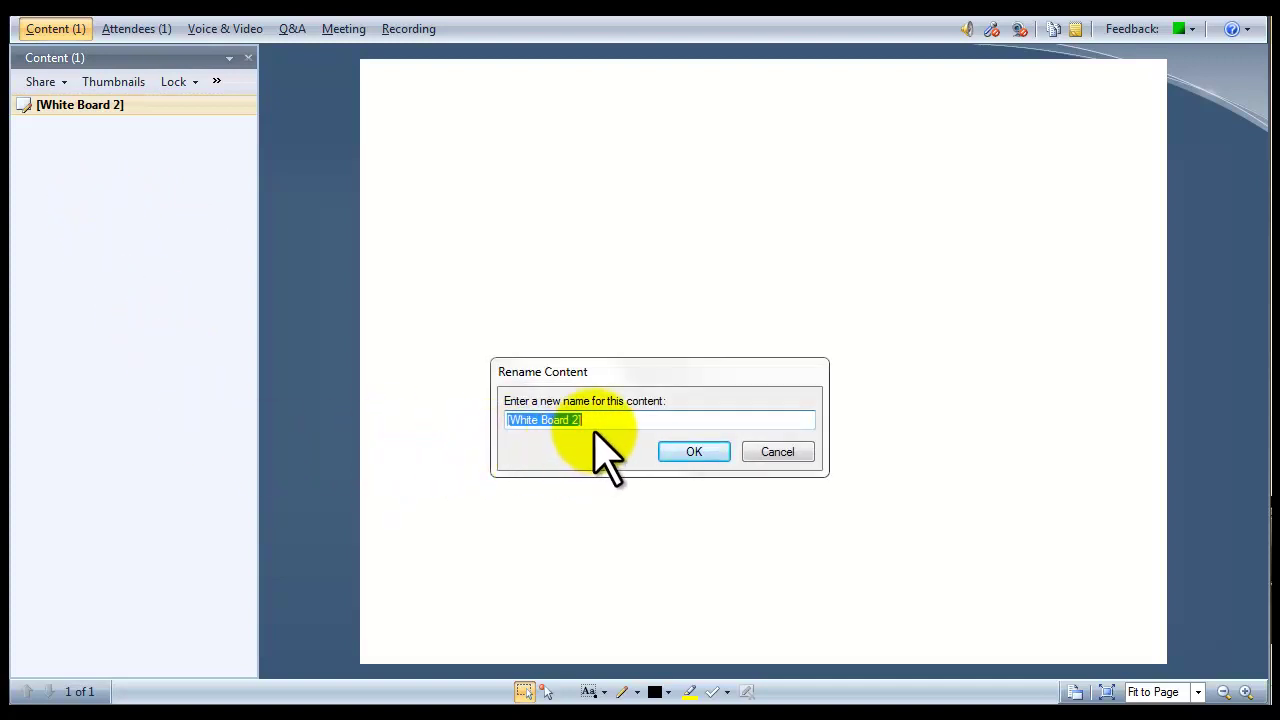
text(Agenda)
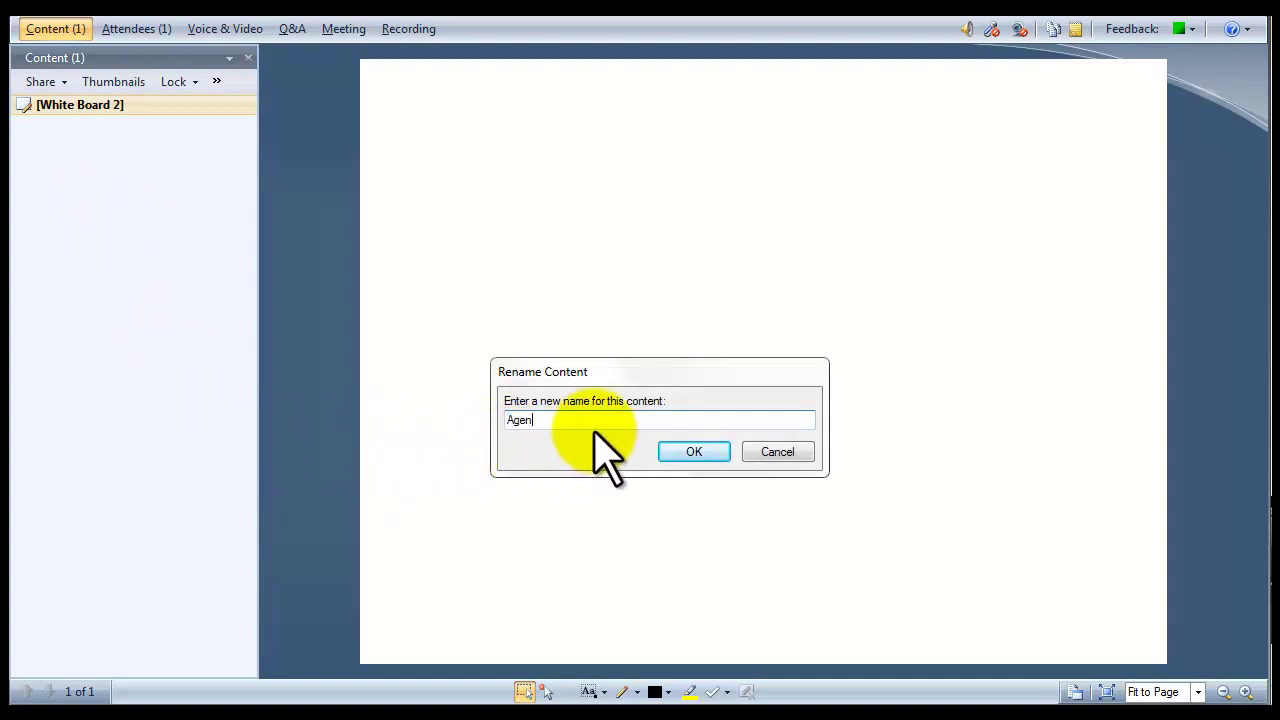
click(714, 453)
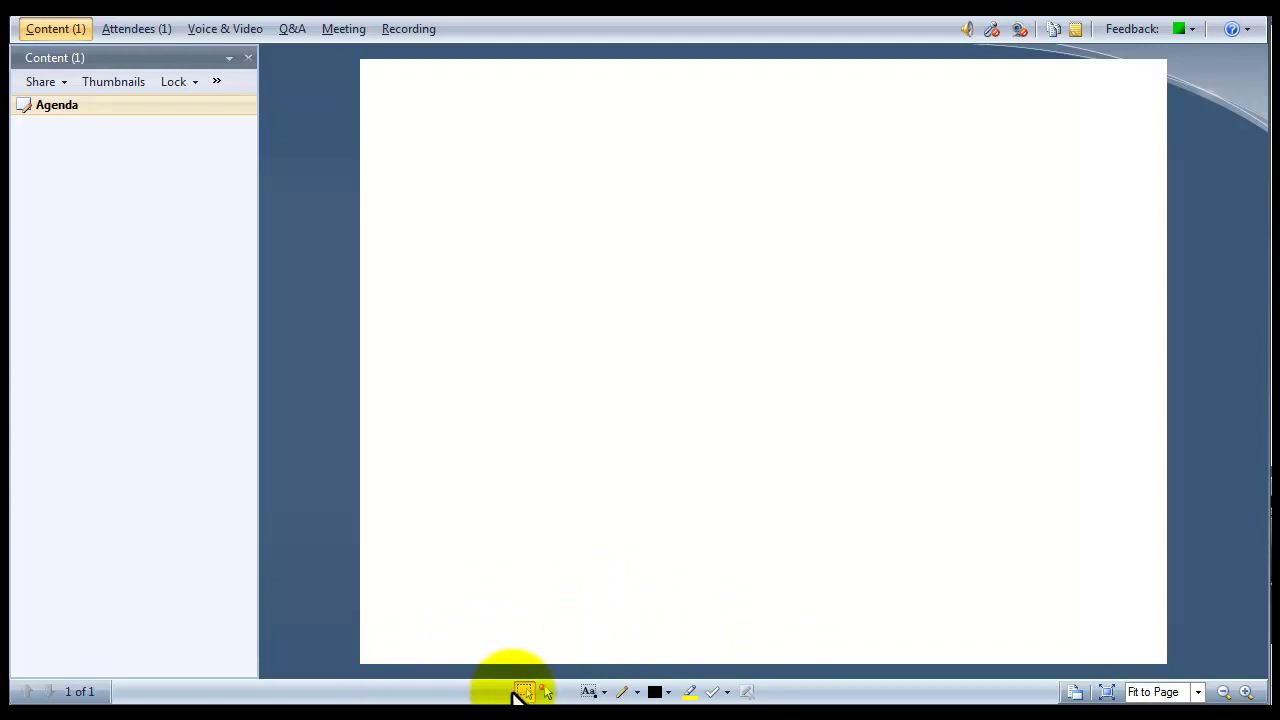
Step: Allow attendees to annotate current content in the attendee permissions
click(132, 30)
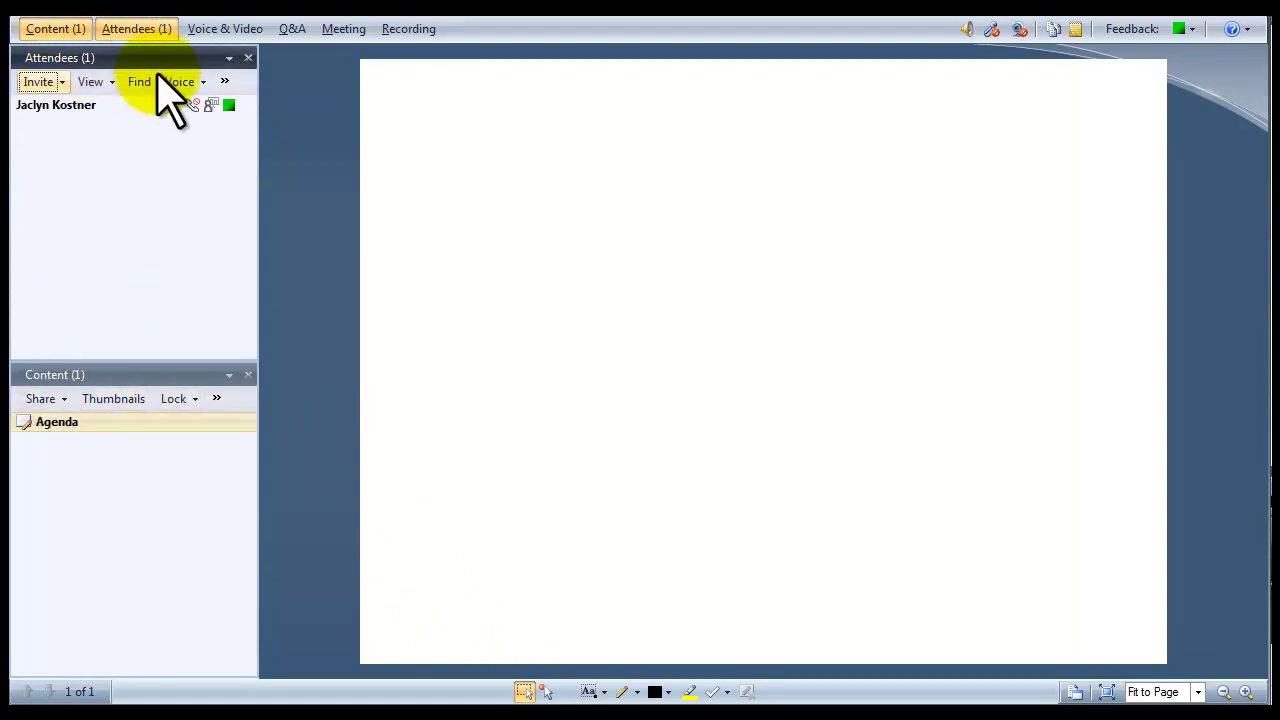
click(225, 82)
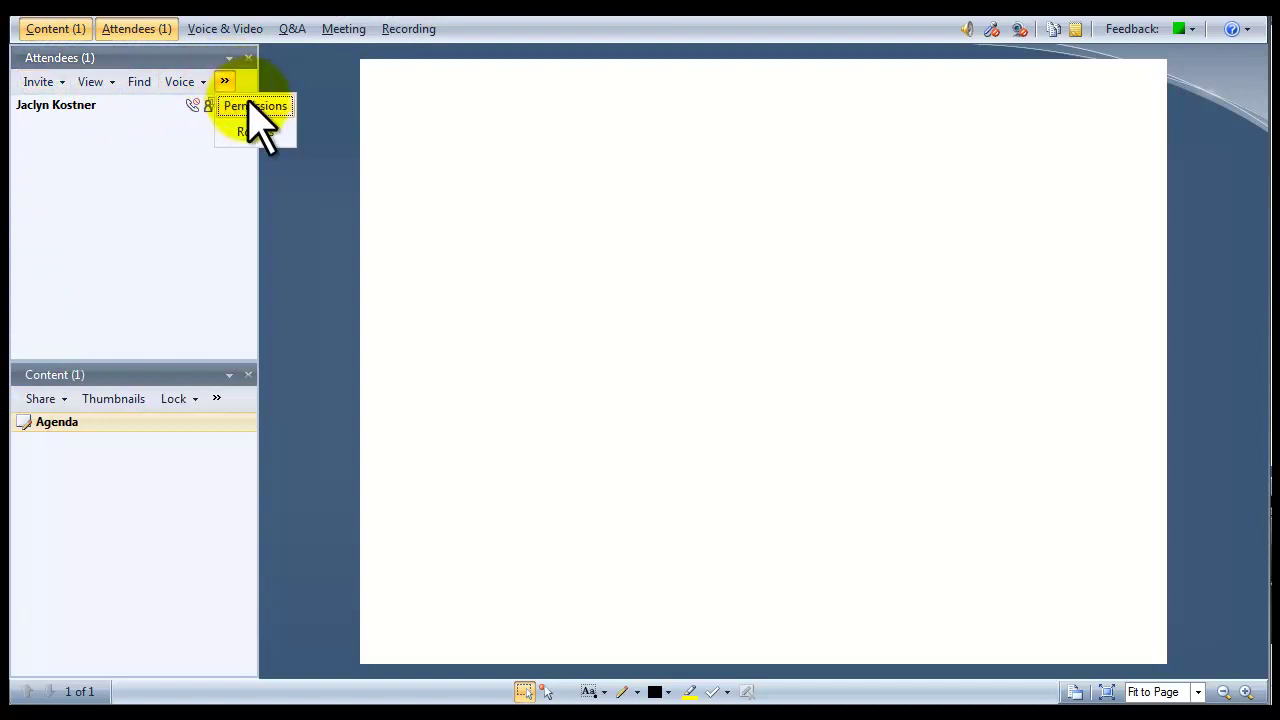
click(252, 106)
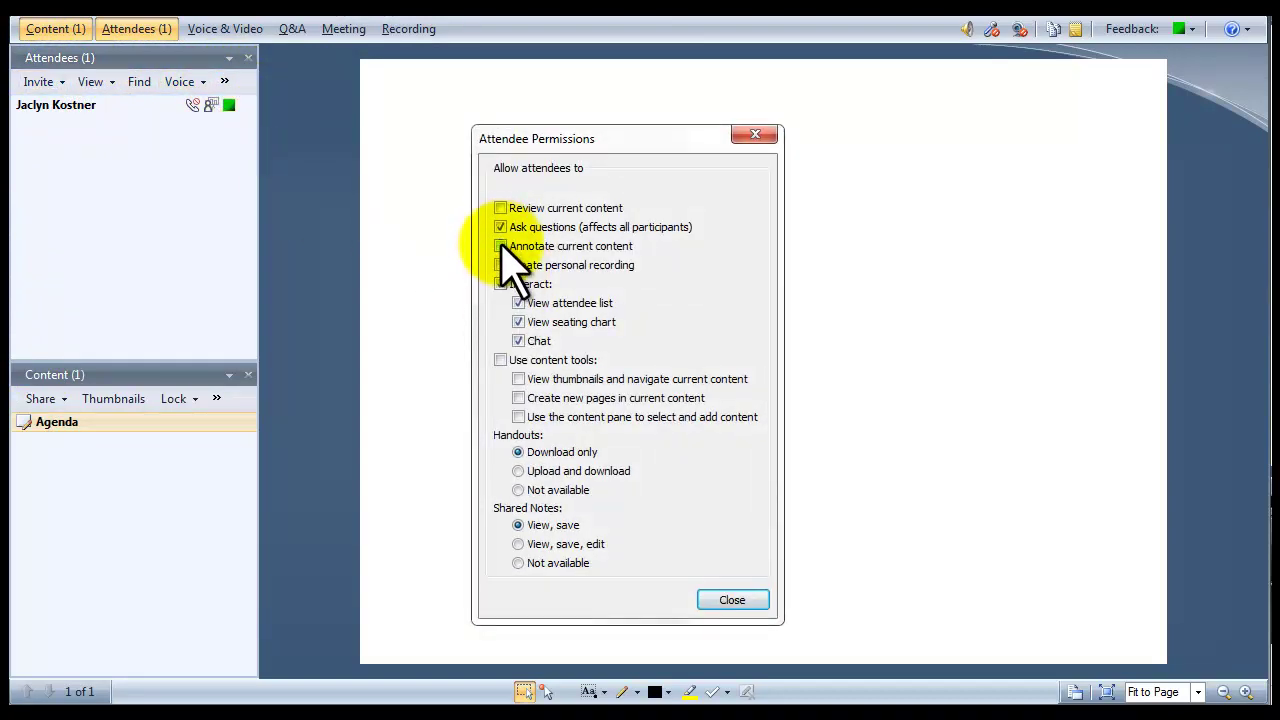
click(500, 246)
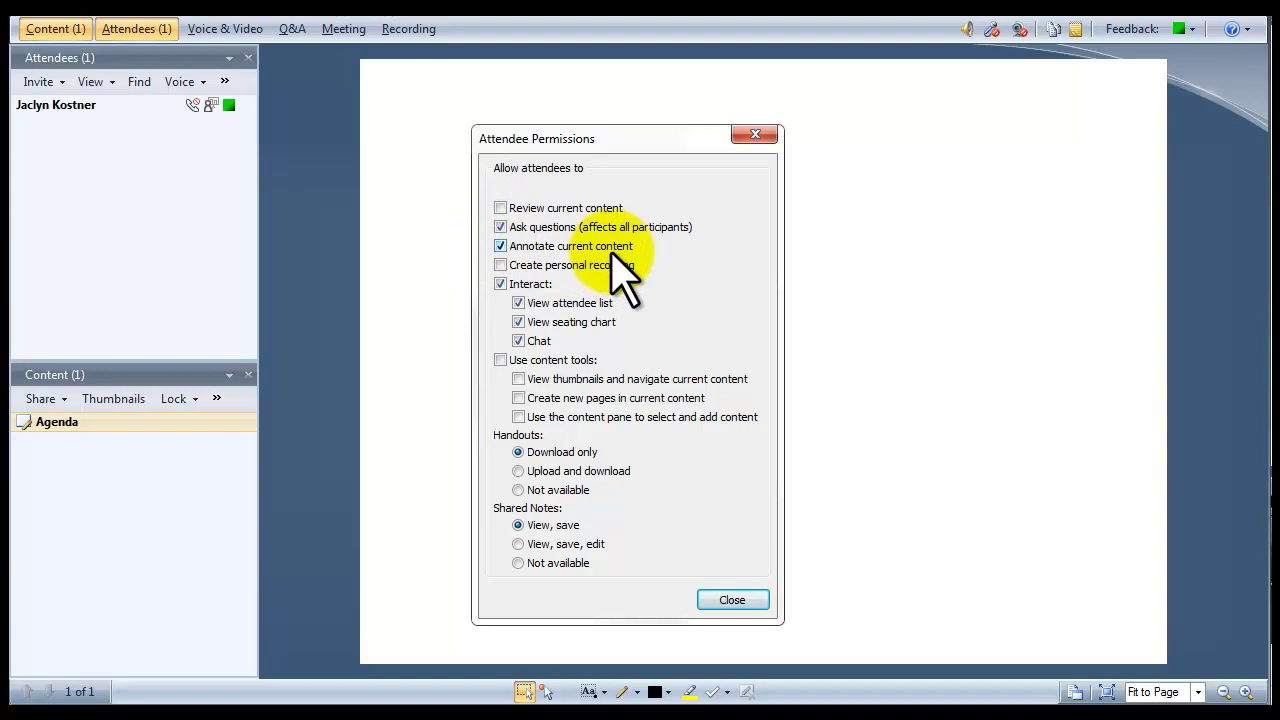
click(731, 601)
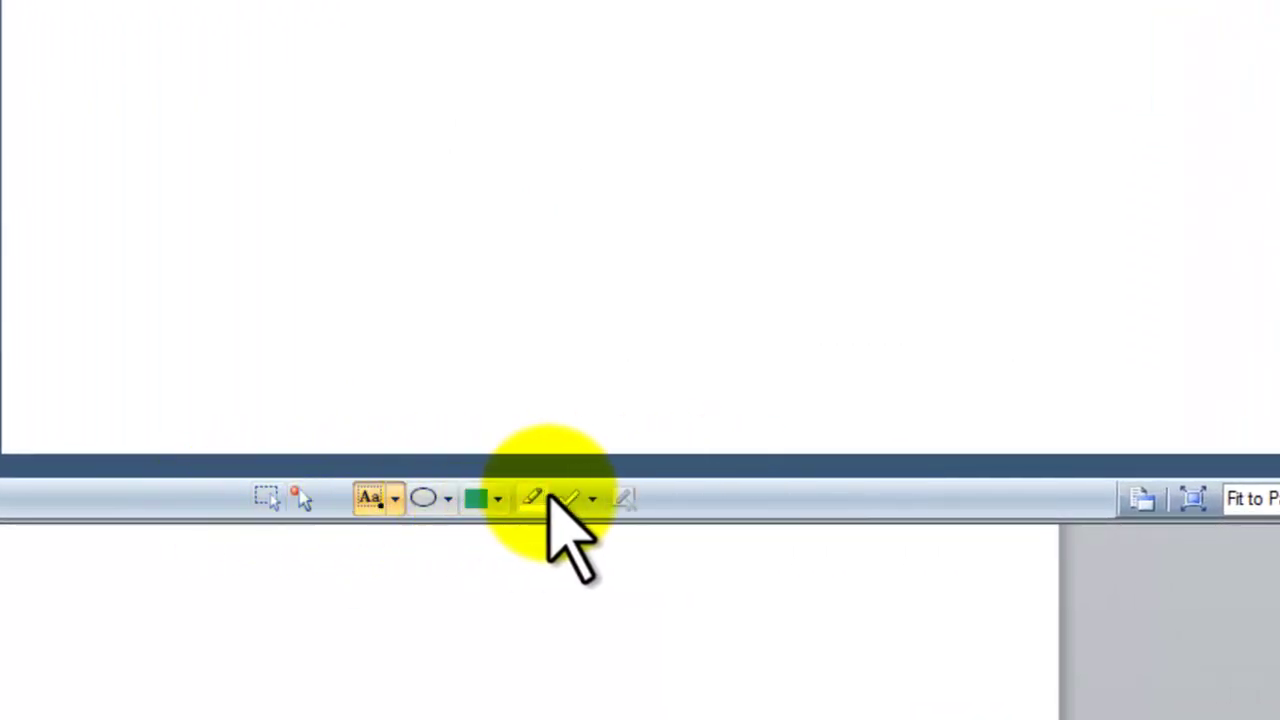
Step: Place five arrow stamps scattered across the Agenda whiteboard
click(592, 499)
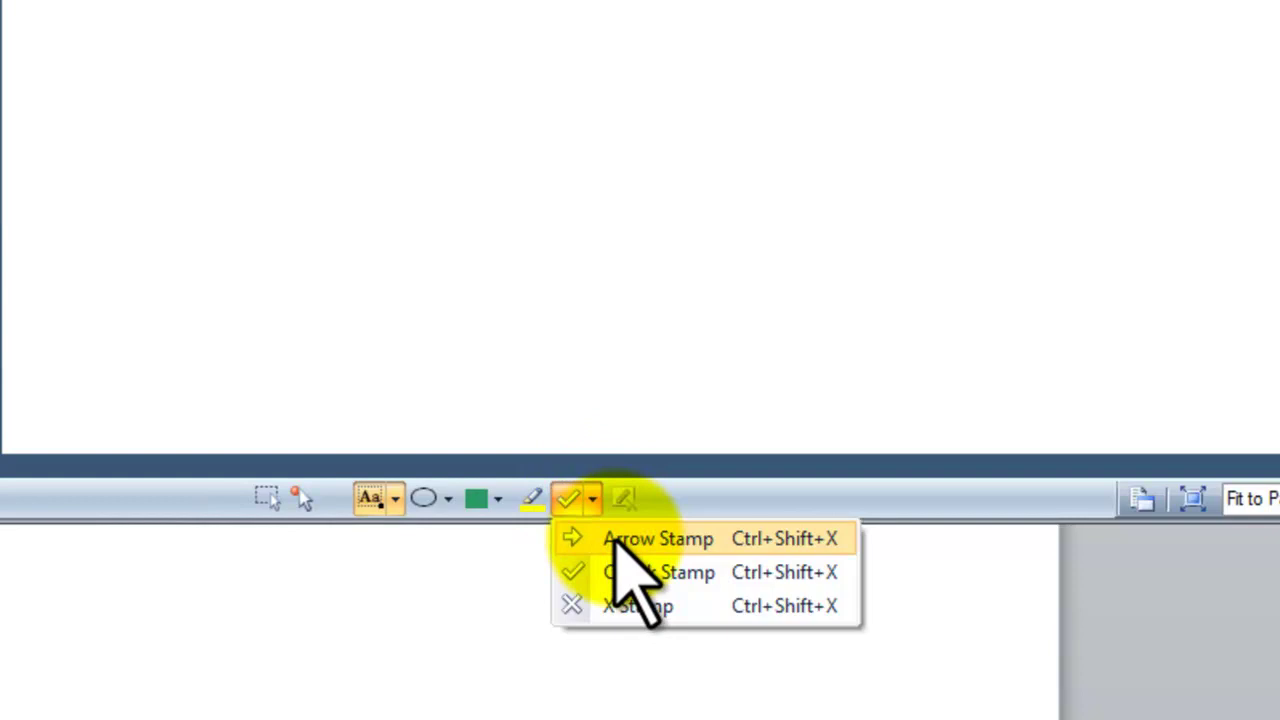
click(620, 538)
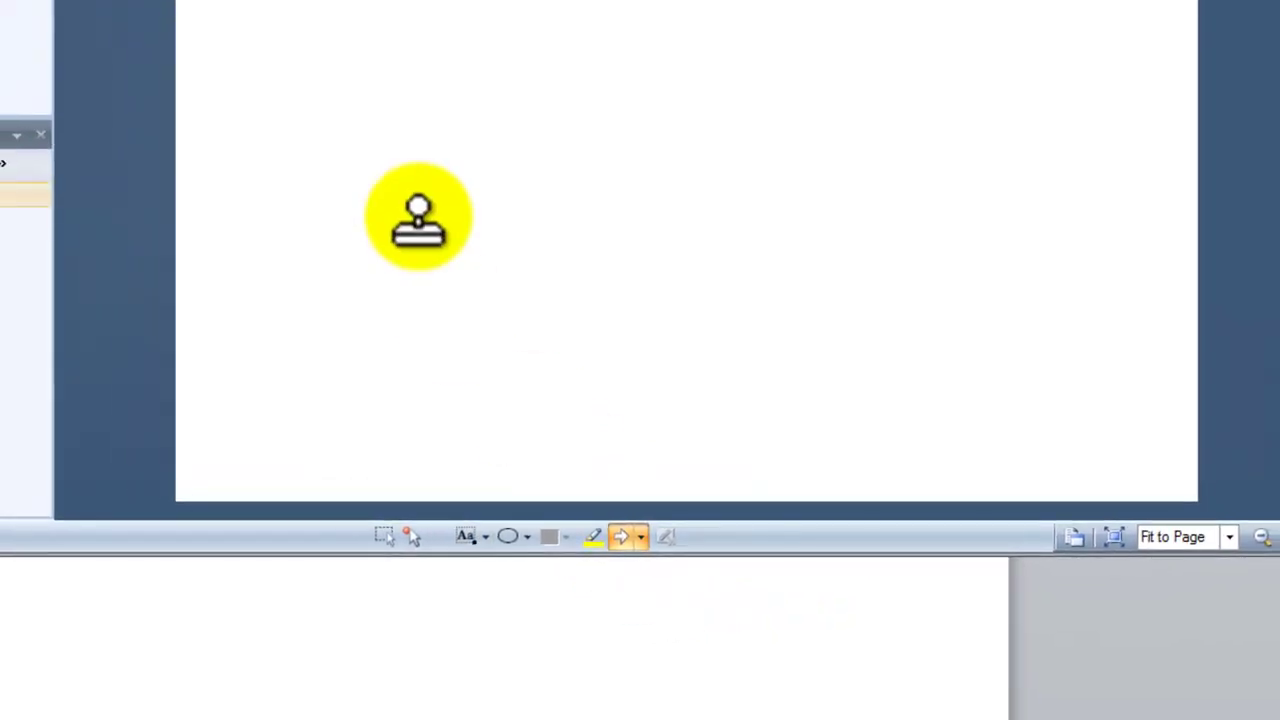
click(418, 216)
click(545, 70)
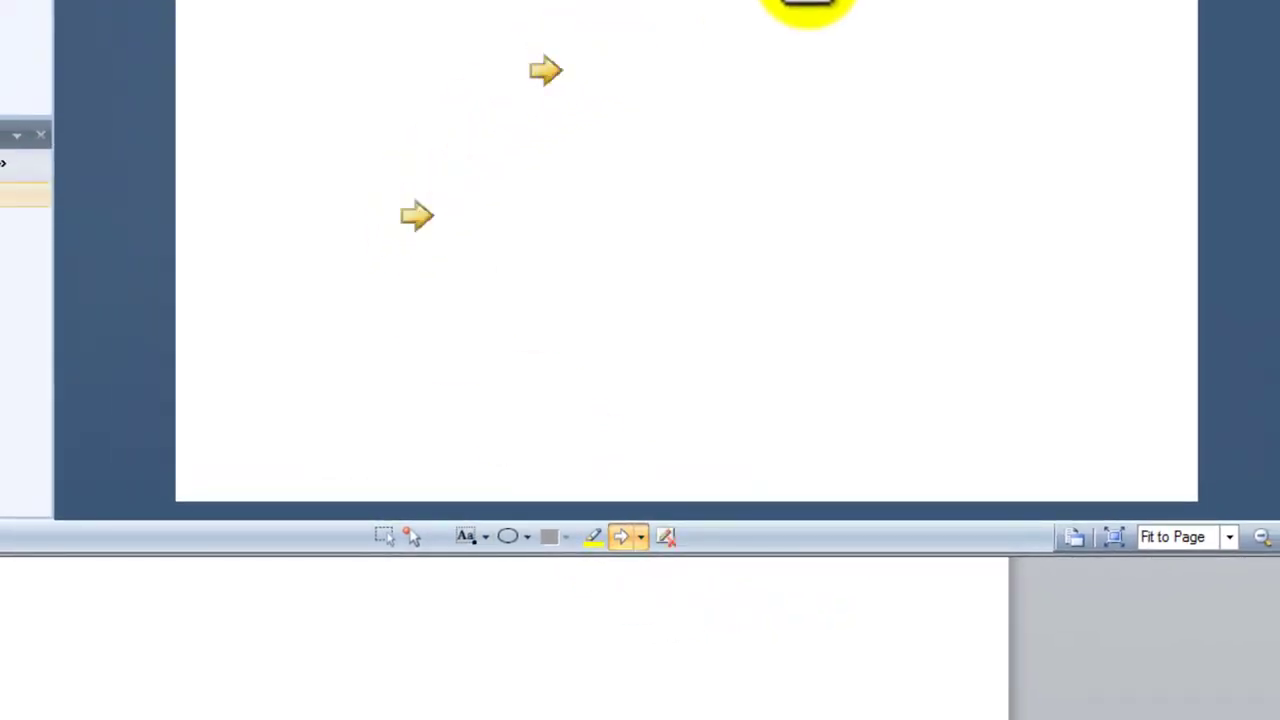
click(791, 347)
click(523, 270)
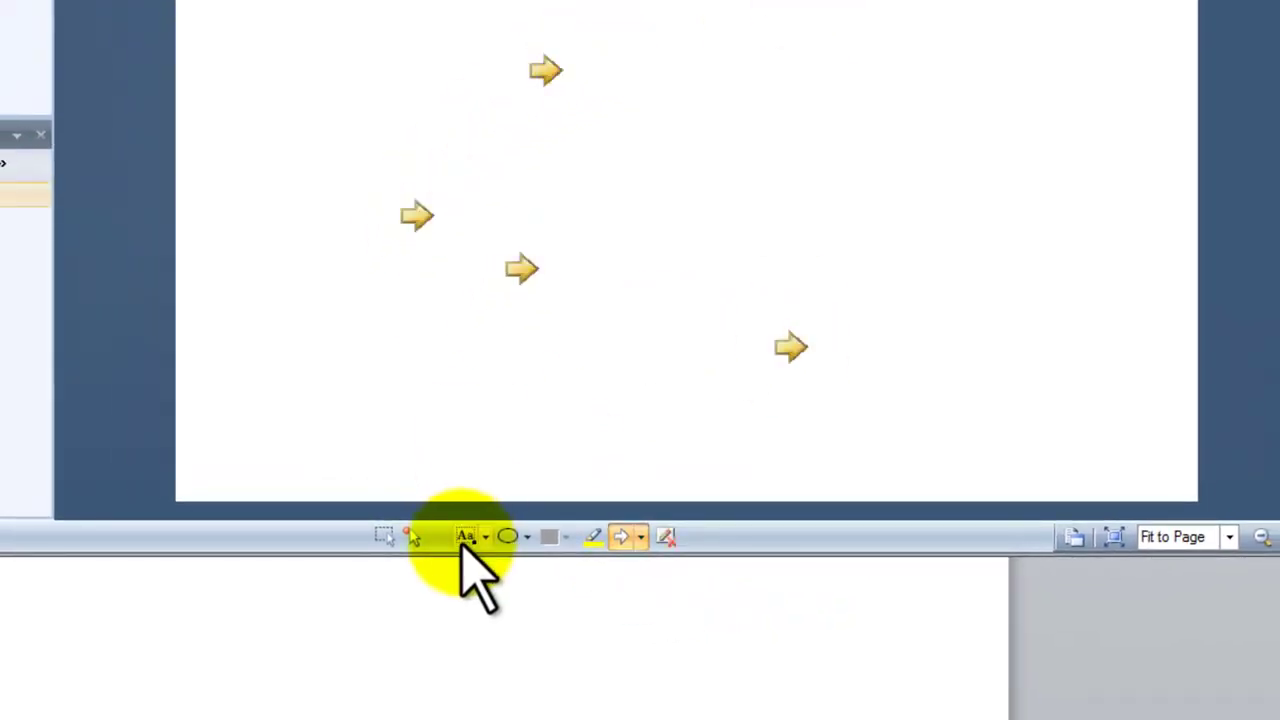
Step: Place three red X stamps among the arrows on the whiteboard
click(640, 537)
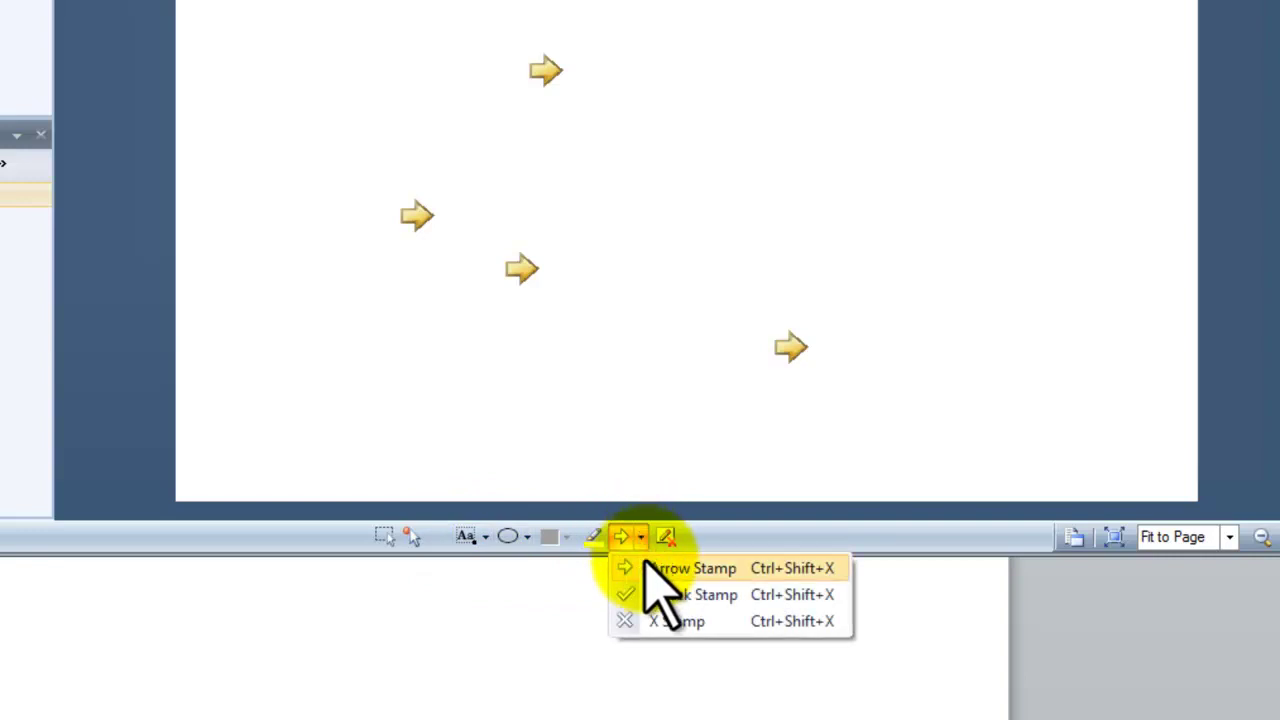
click(665, 621)
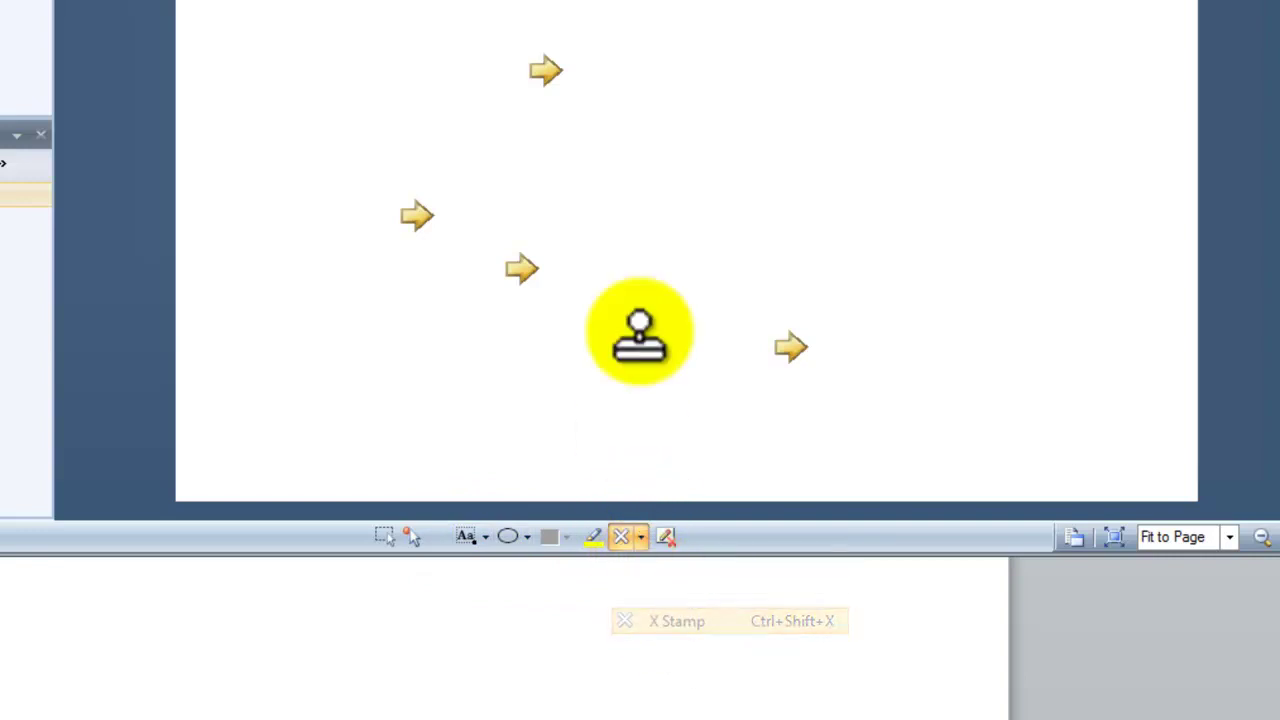
click(646, 148)
click(737, 237)
click(885, 142)
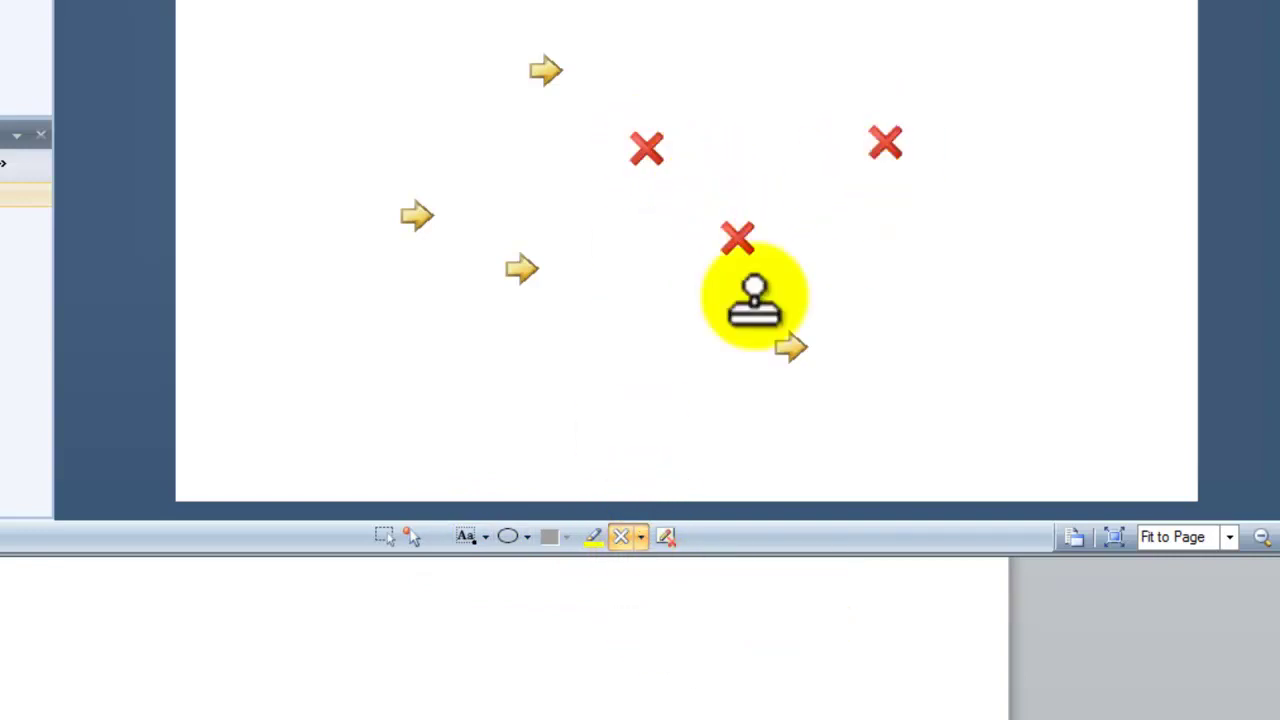
Step: Place three green check stamps among the arrows and X marks on the whiteboard
click(640, 537)
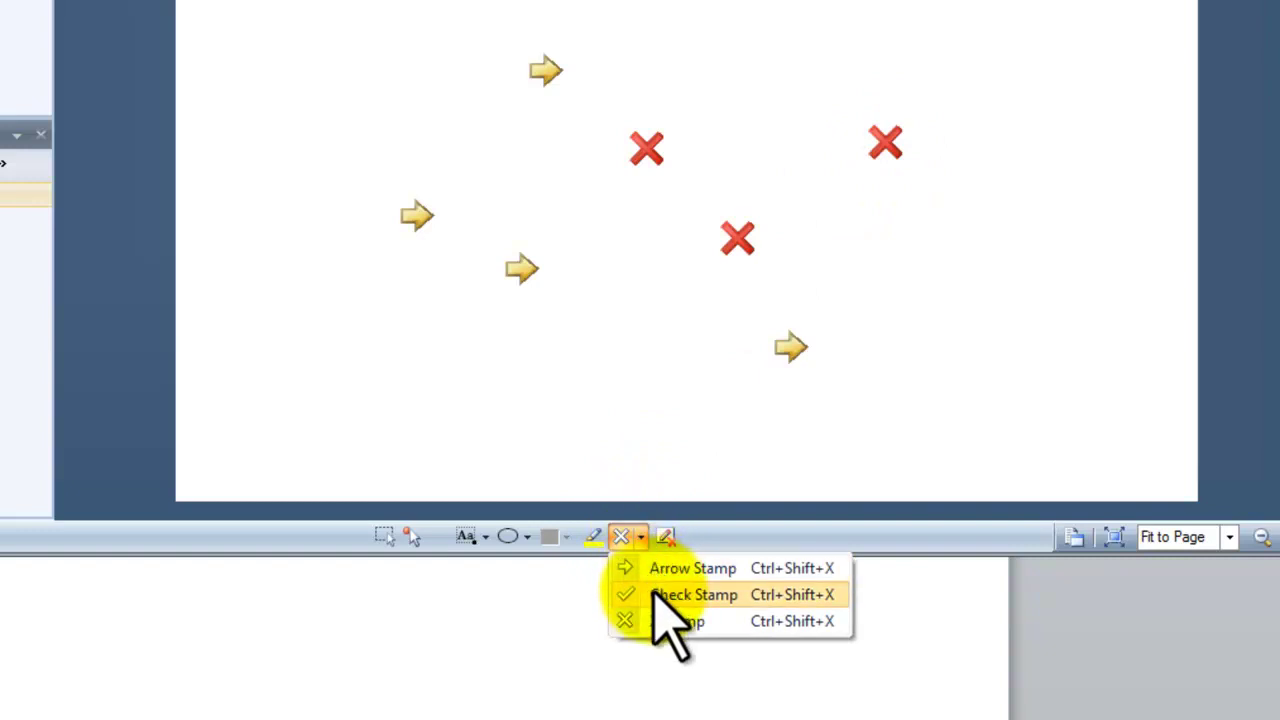
click(668, 596)
click(486, 145)
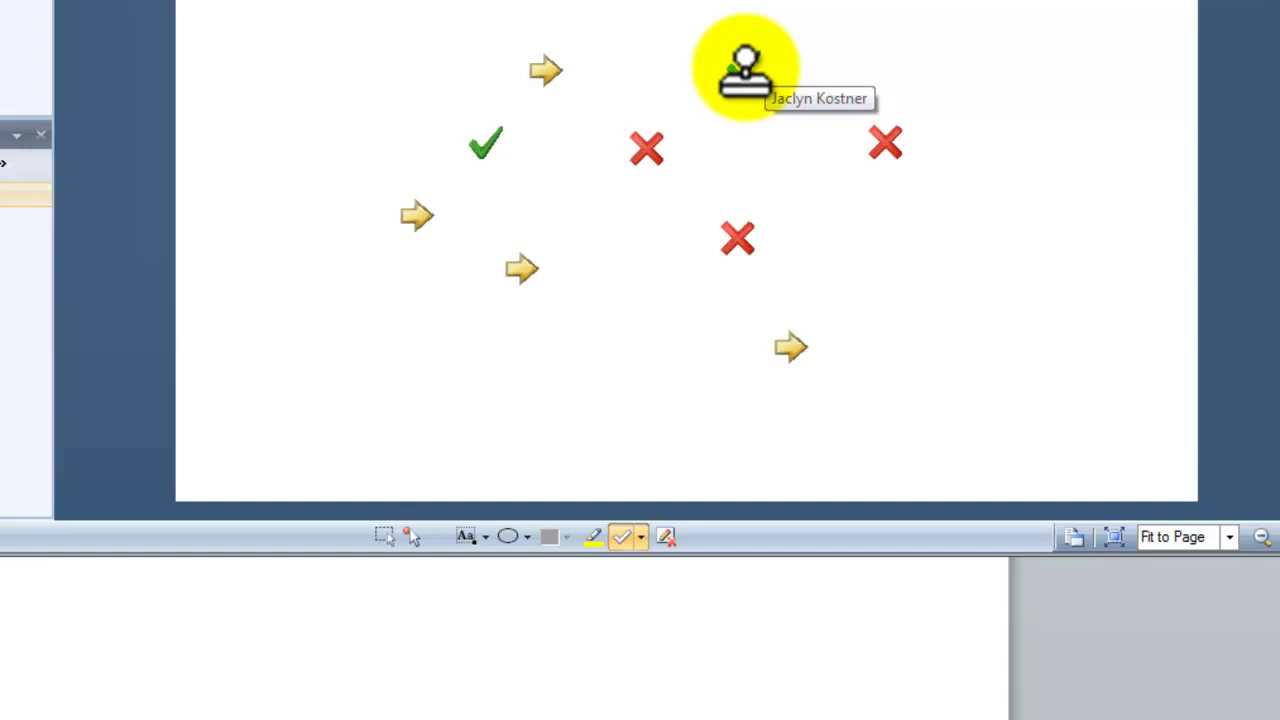
click(743, 68)
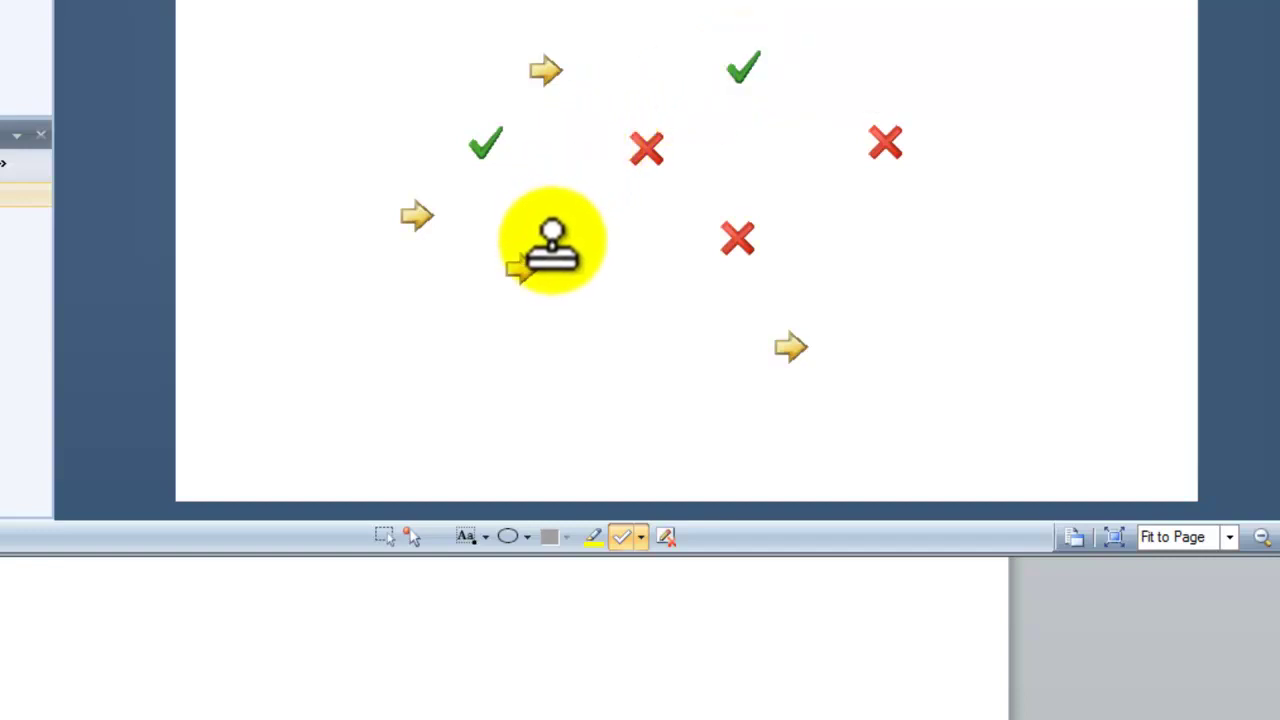
Step: Delete the leftmost arrow stamp and the leftmost check stamp one at a time from the whiteboard
click(384, 538)
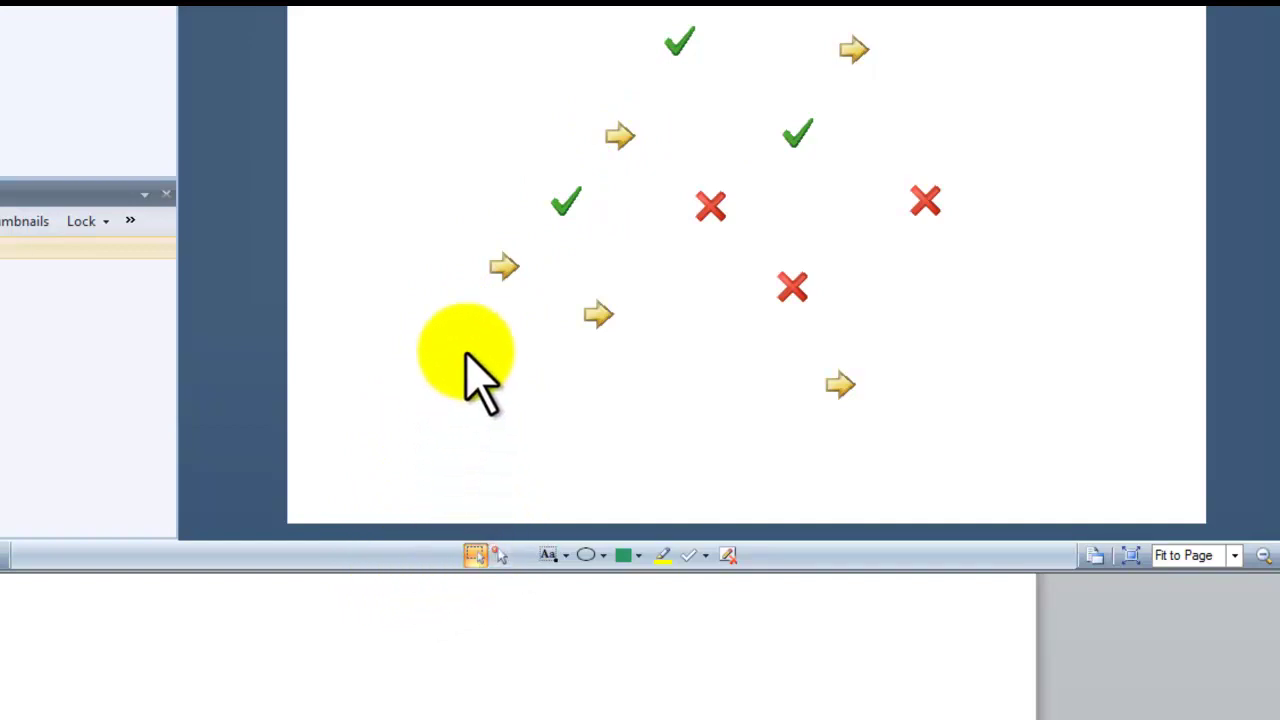
click(474, 555)
click(498, 270)
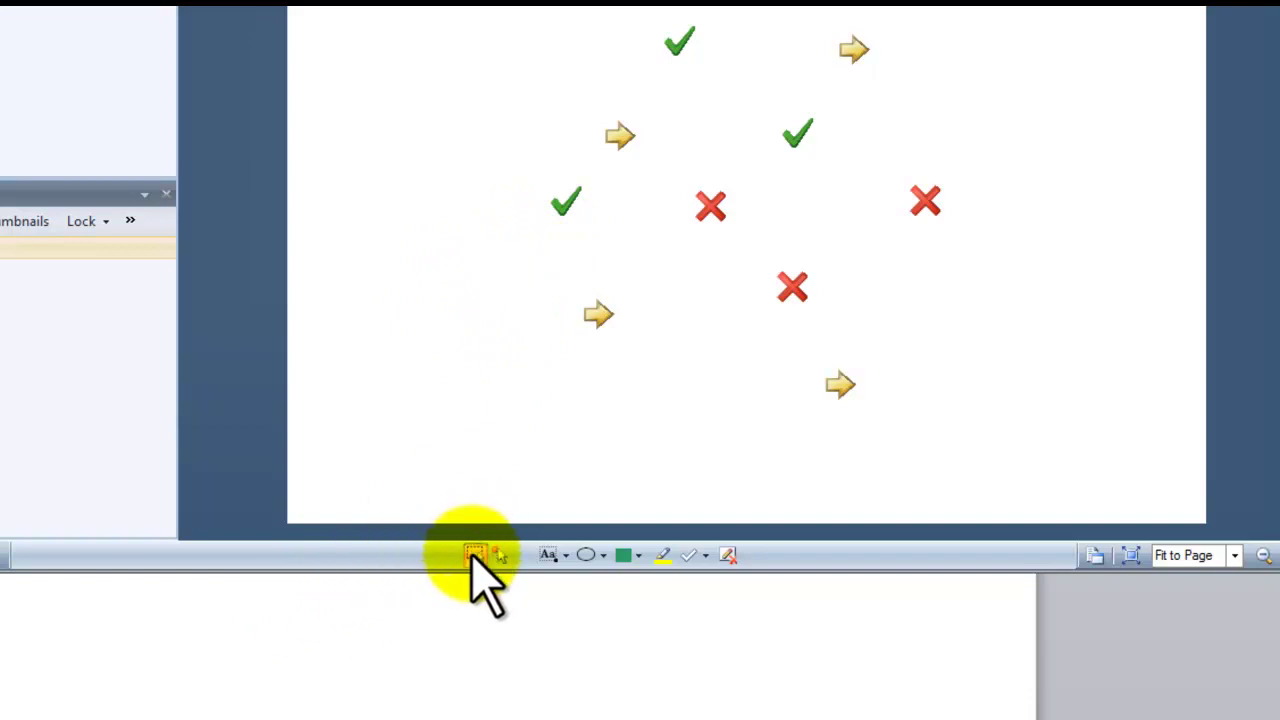
click(567, 204)
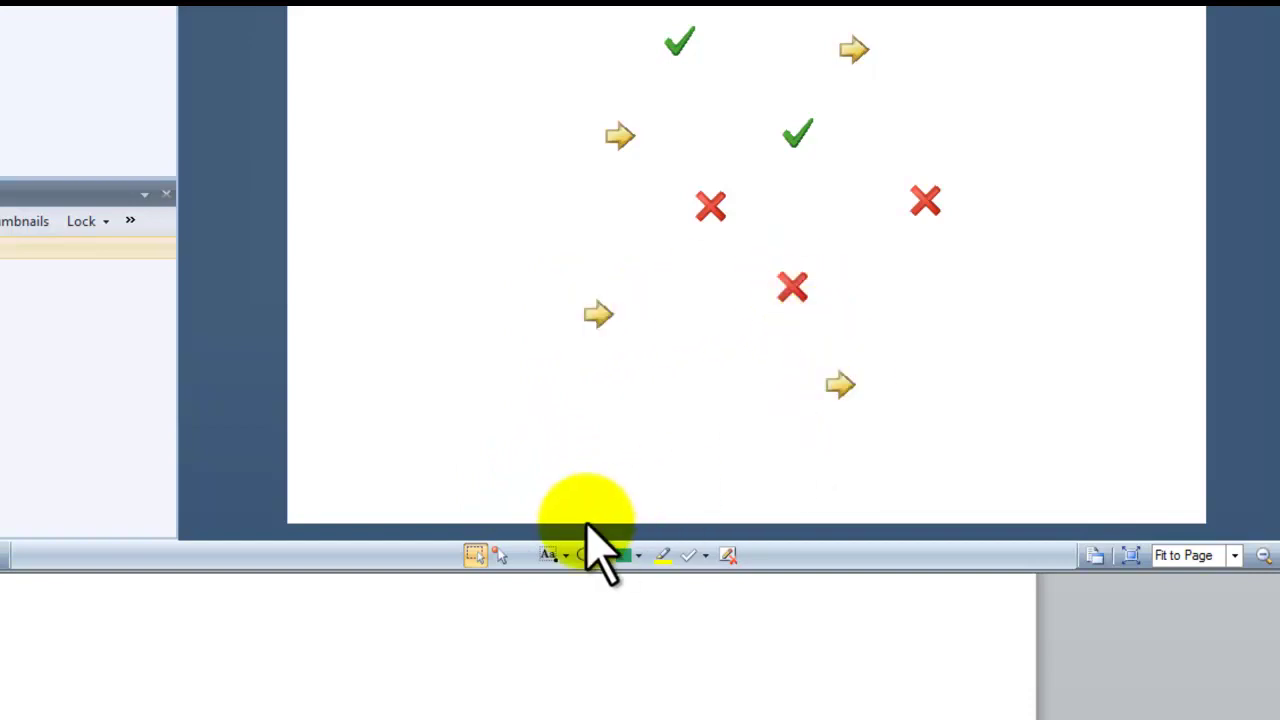
Step: Delete the two lower arrows and the lower X stamp as a group, and clear all remaining annotations from the page
click(474, 554)
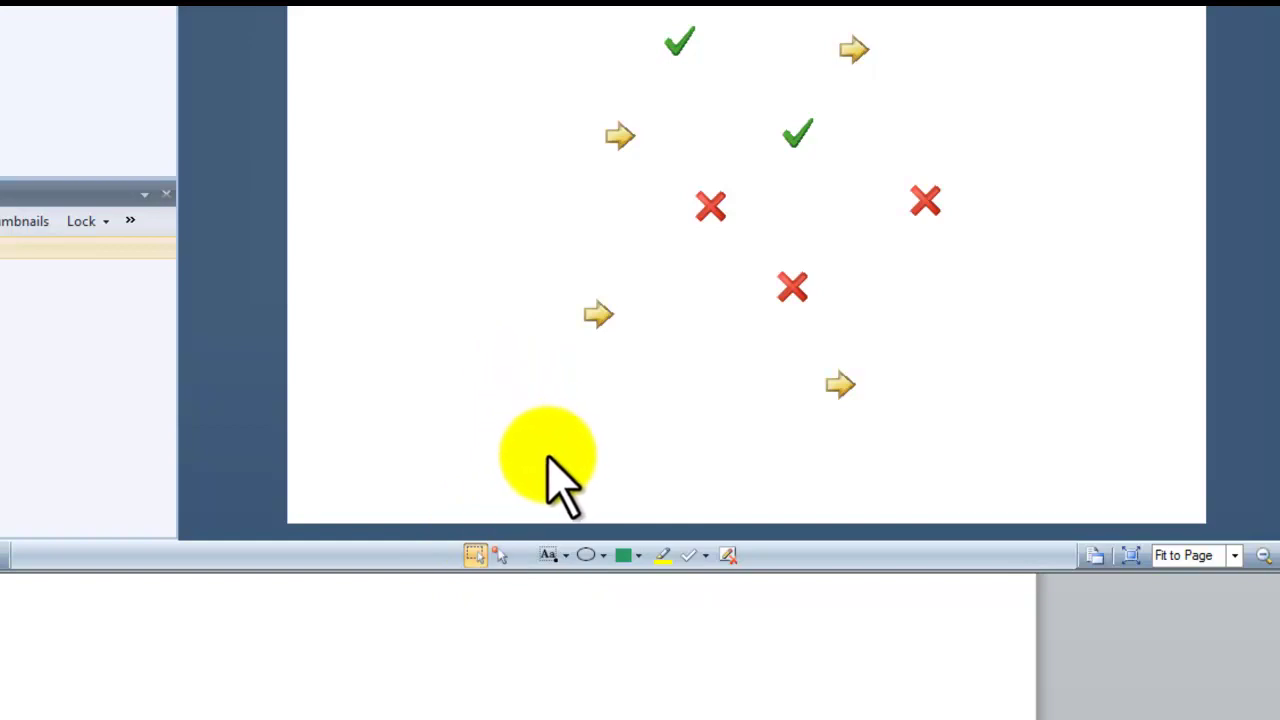
drag(533, 443, 911, 254)
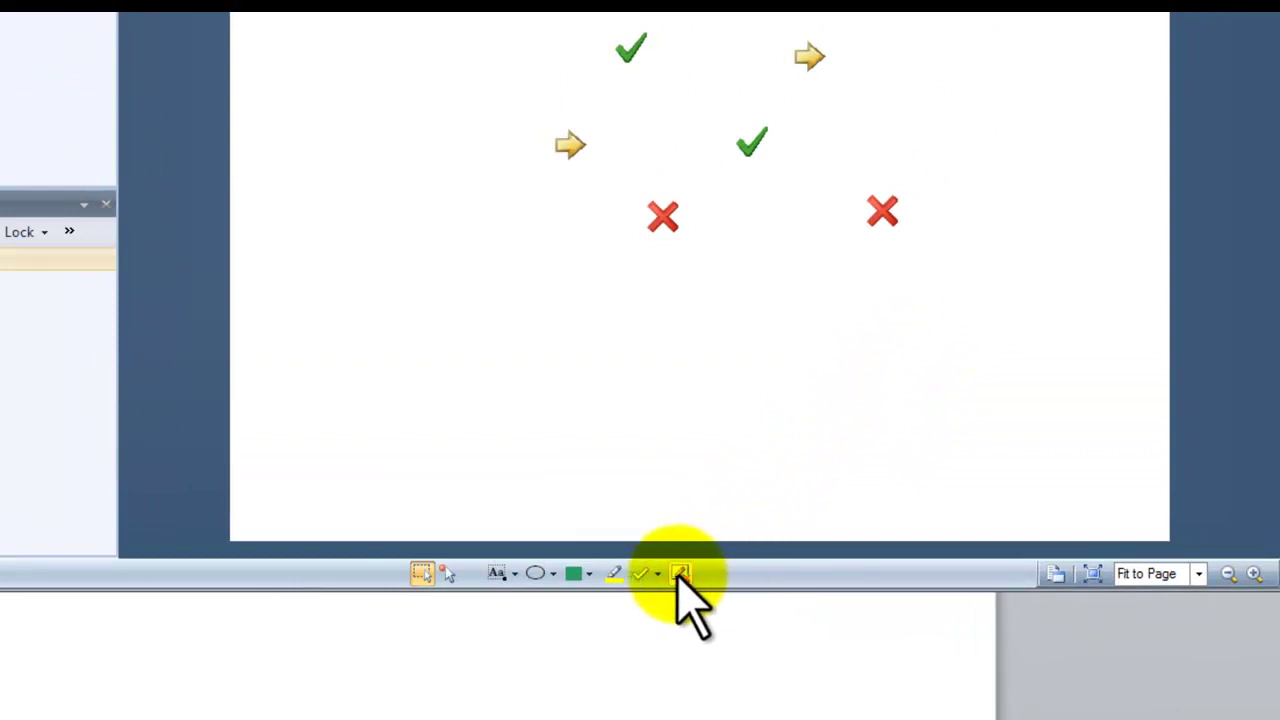
click(680, 574)
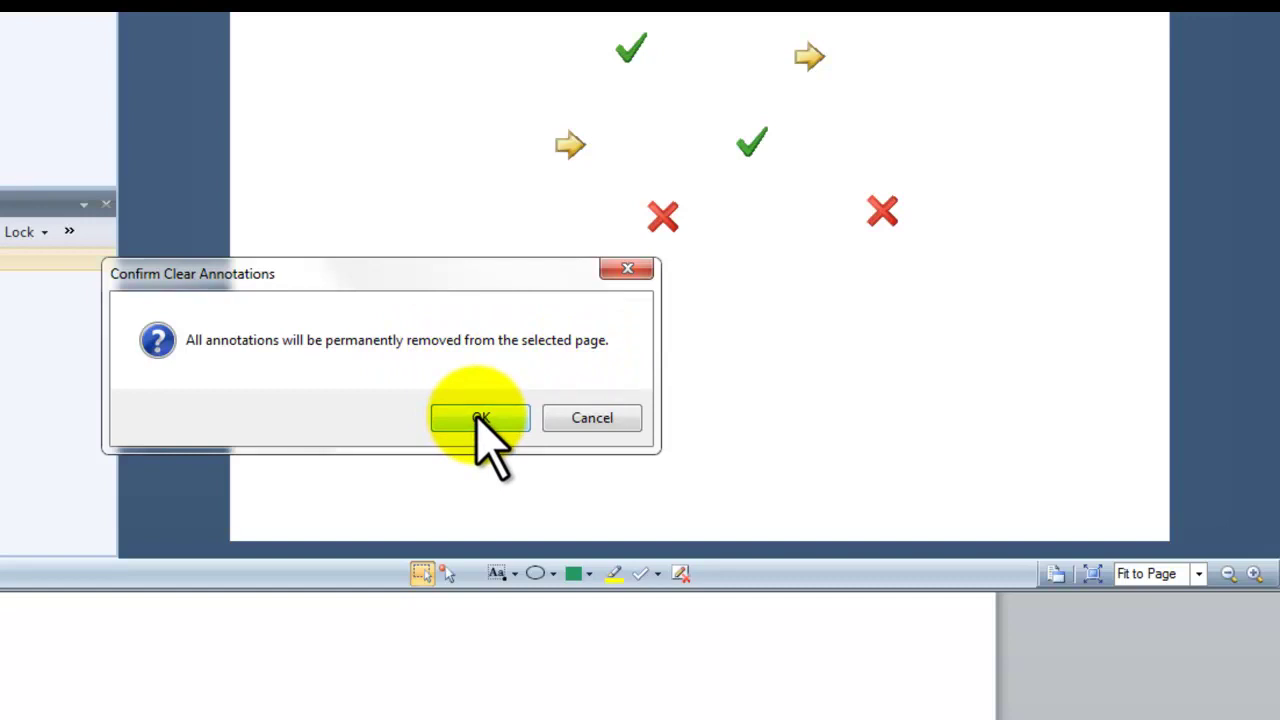
click(480, 418)
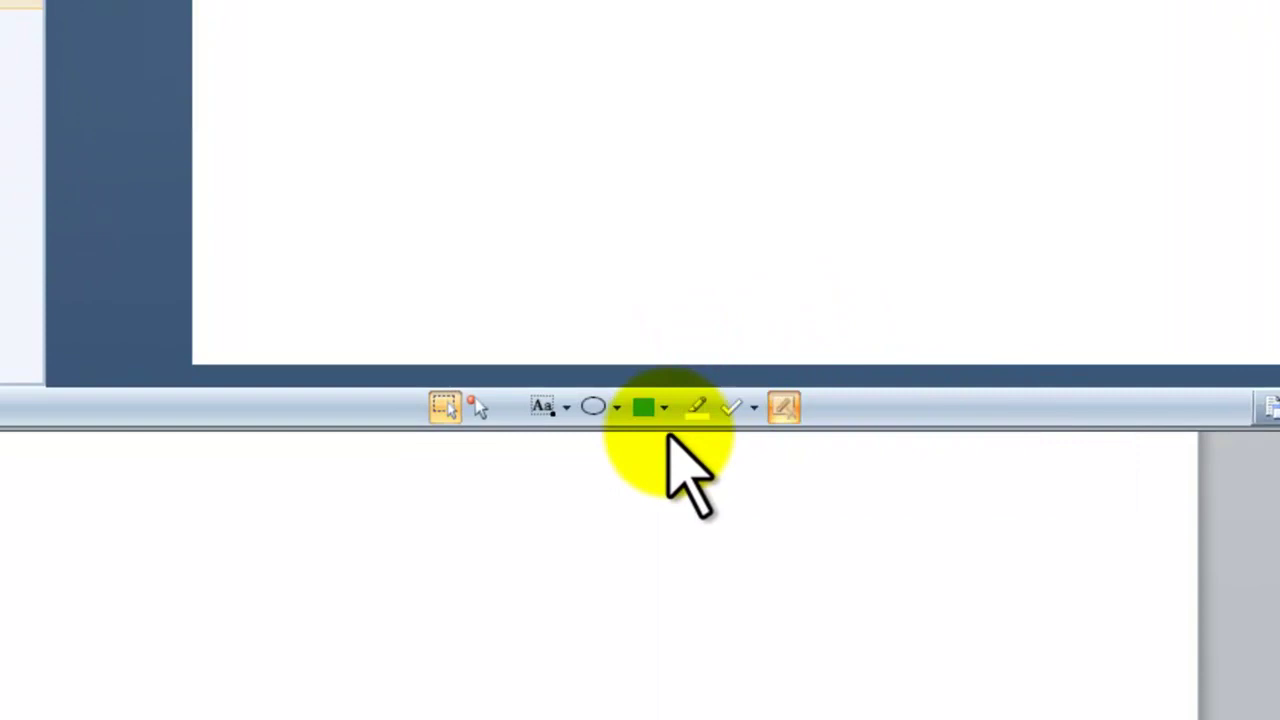
Step: Write the presenter's first name across the whiteboard in green with the Draw Freehand tool
click(617, 410)
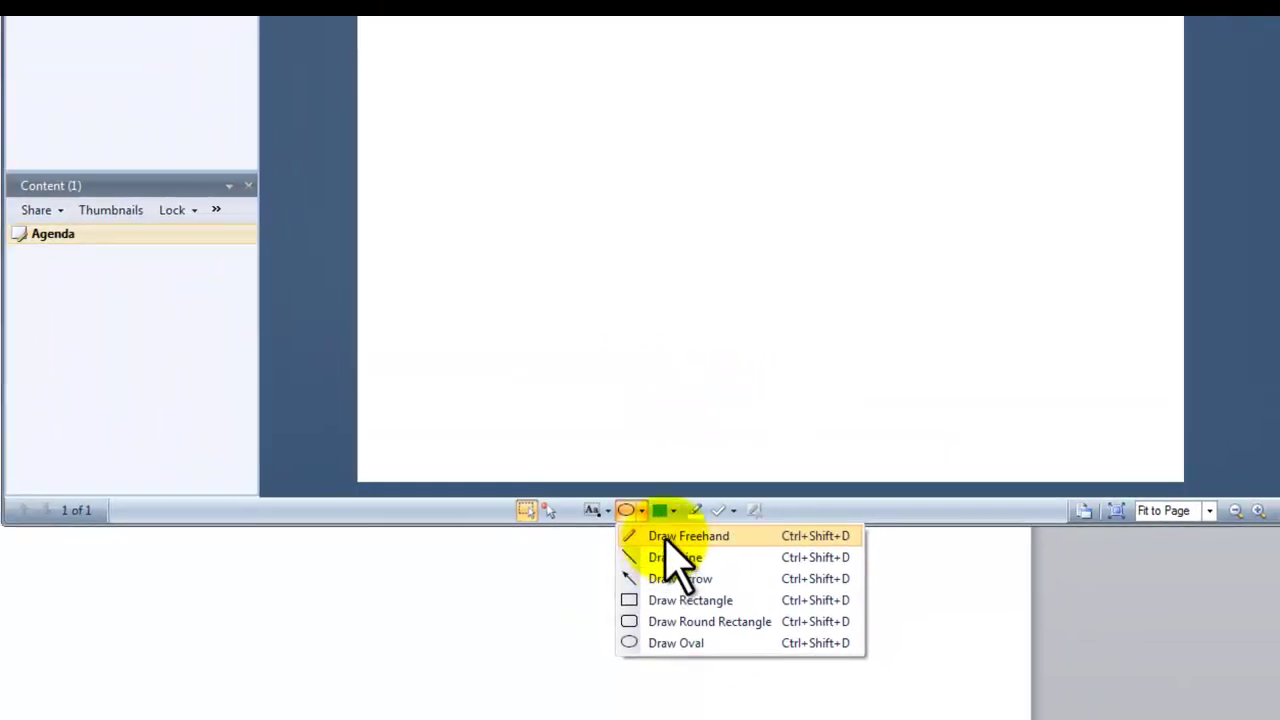
click(664, 538)
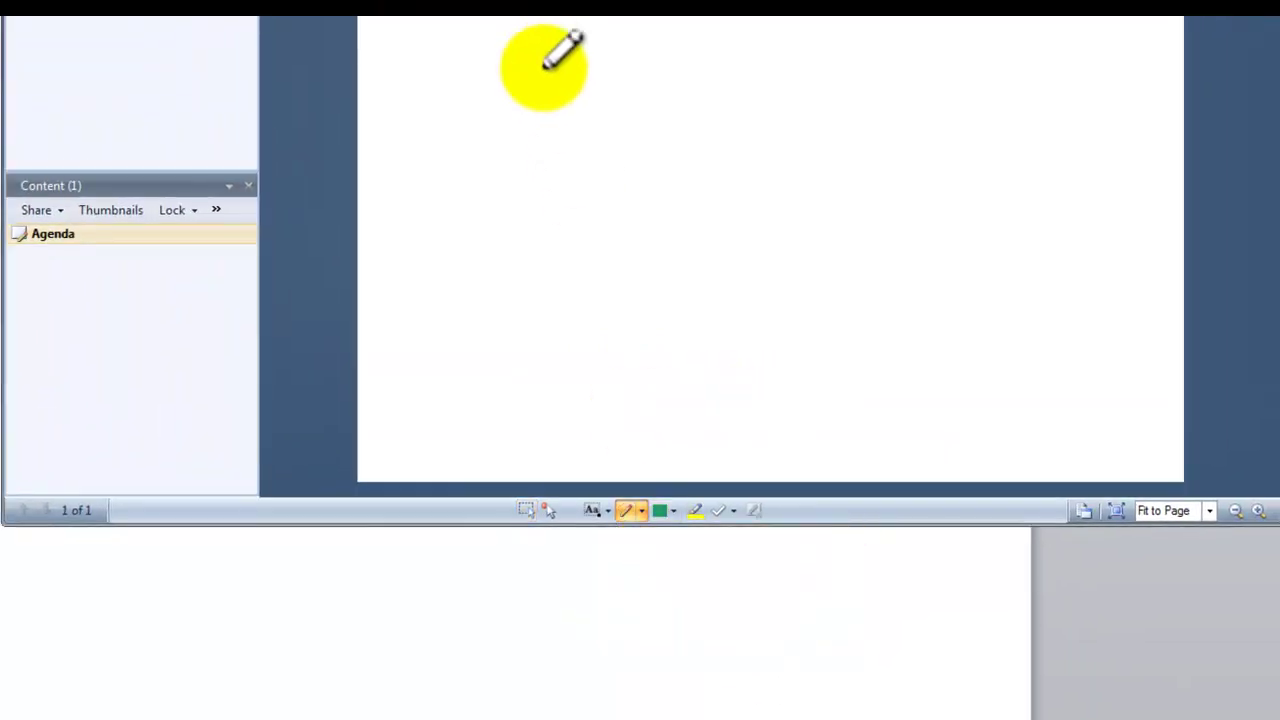
mouse_move(565, 60)
mouse_down()
mouse_move(570, 125)
mouse_move(486, 141)
mouse_up()
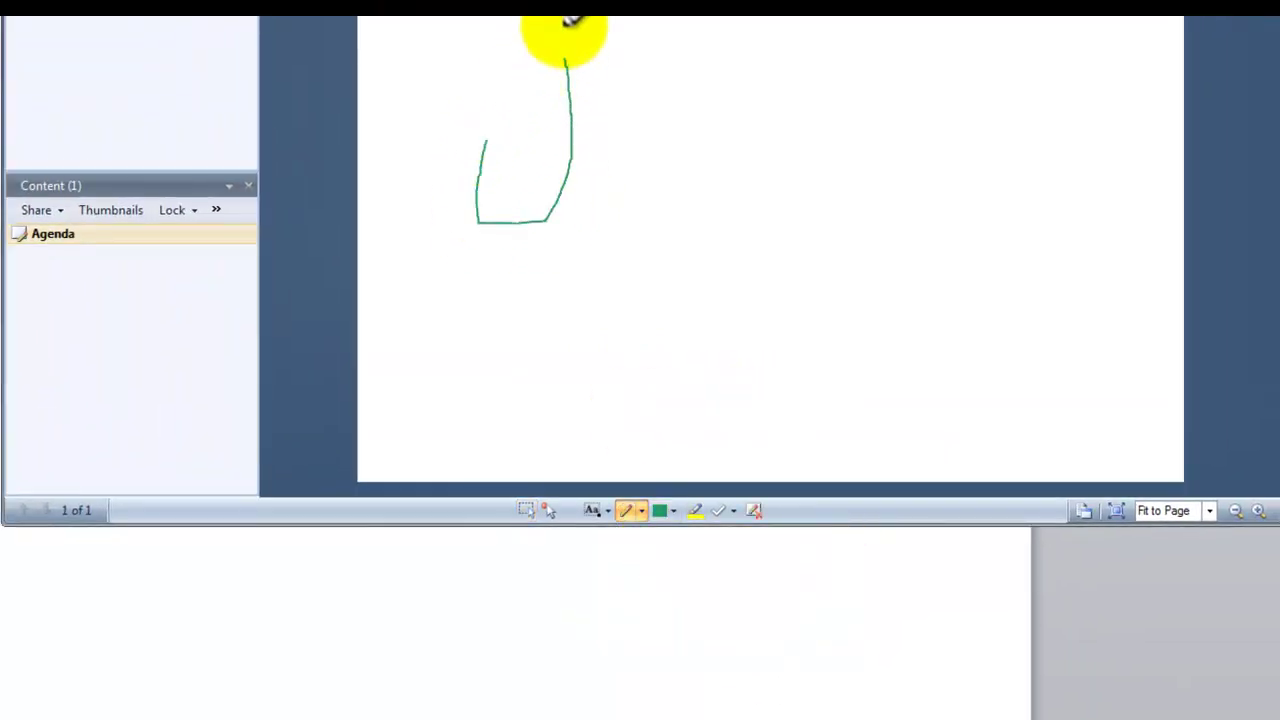
drag(525, 47, 614, 58)
mouse_move(603, 139)
mouse_down()
mouse_move(591, 229)
mouse_move(605, 143)
mouse_move(655, 244)
mouse_up()
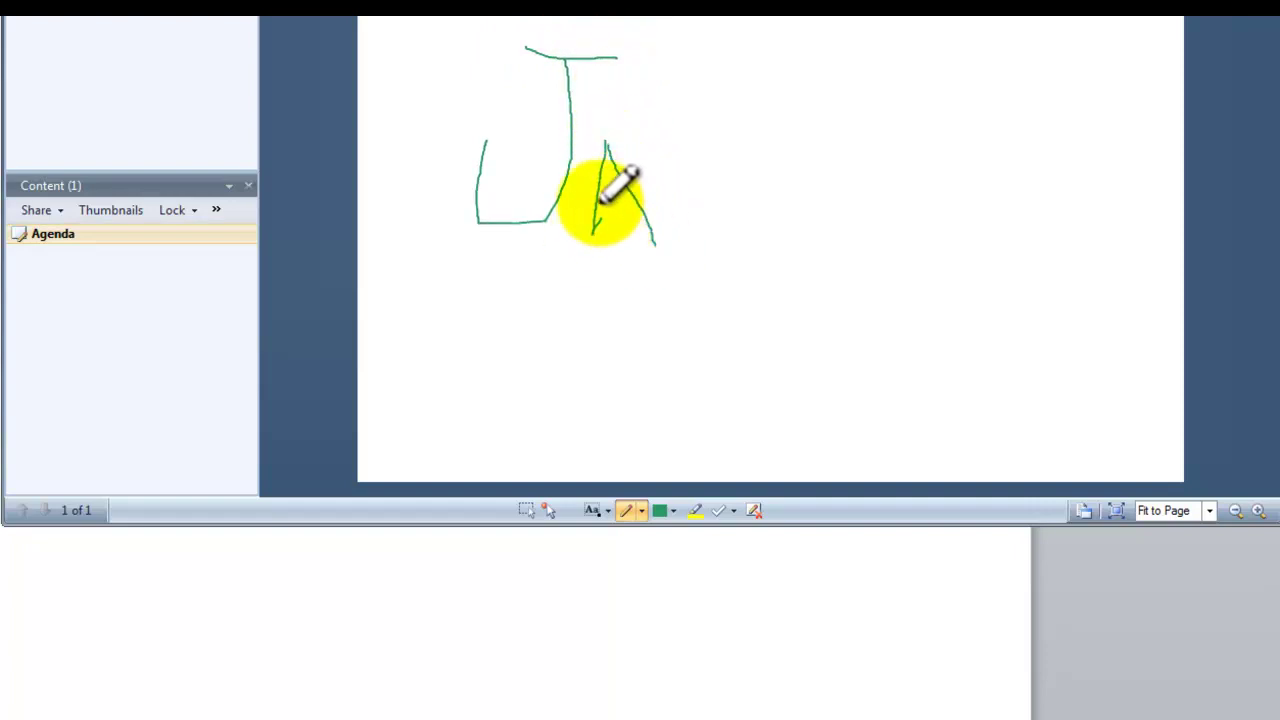
drag(597, 203, 650, 200)
mouse_move(757, 172)
mouse_down()
mouse_move(720, 143)
mouse_move(686, 243)
mouse_move(752, 236)
mouse_up()
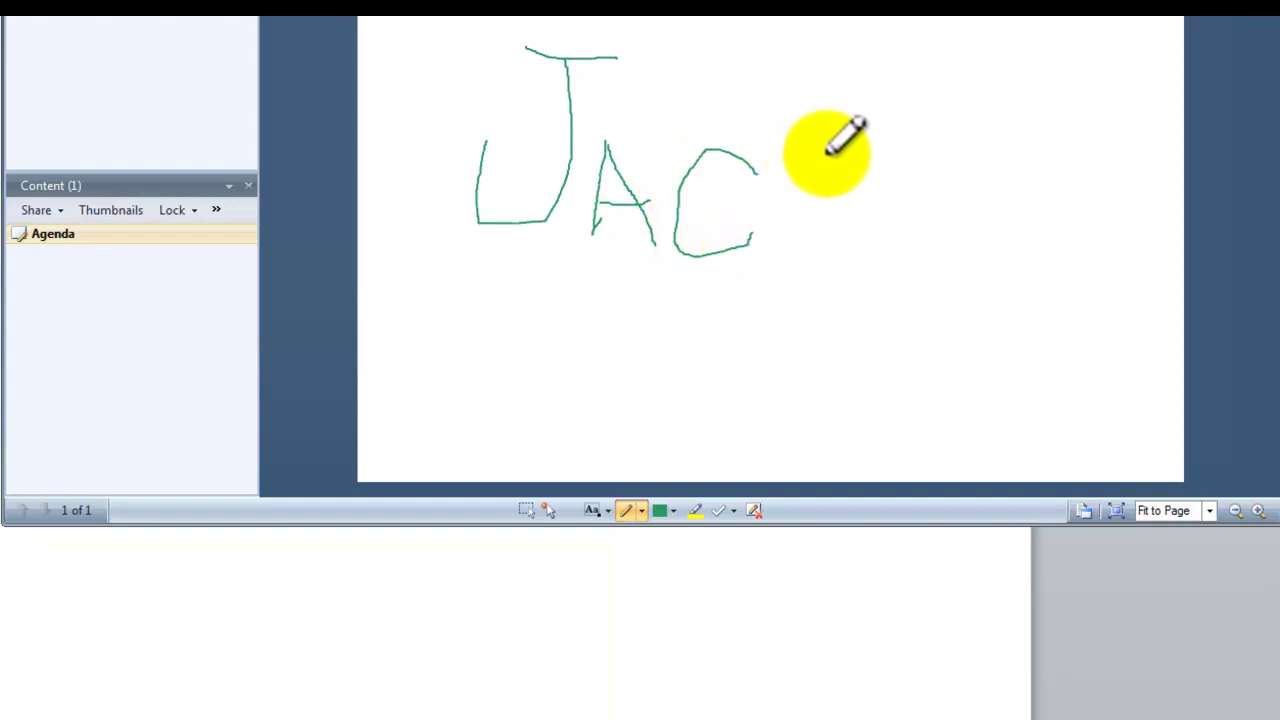
drag(827, 155, 791, 270)
mouse_move(915, 163)
mouse_down()
mouse_move(835, 195)
mouse_move(822, 230)
mouse_move(872, 281)
mouse_up()
drag(948, 205, 927, 297)
drag(972, 155, 972, 173)
mouse_move(972, 256)
mouse_down()
mouse_move(1126, 274)
mouse_move(974, 283)
mouse_move(1127, 368)
mouse_up()
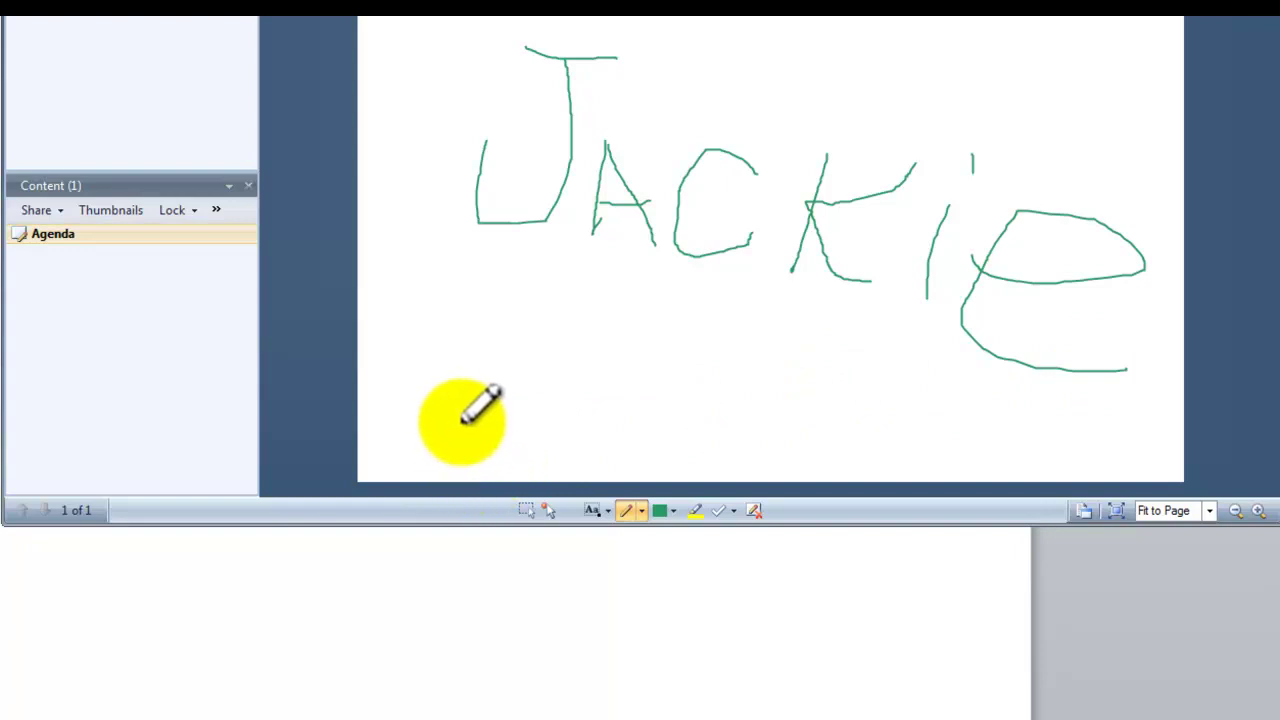
Step: Clear all annotations from the whiteboard page and draw a diagonal green line with the Draw Line tool
click(754, 511)
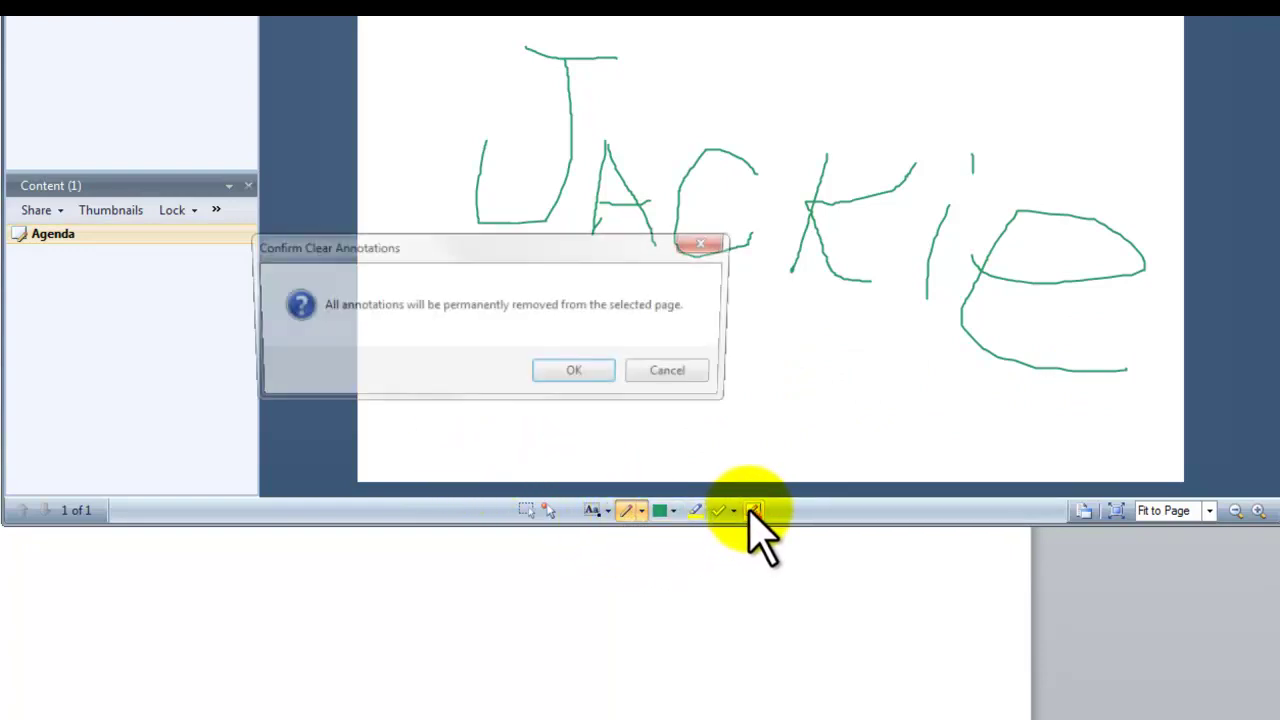
click(574, 377)
click(641, 511)
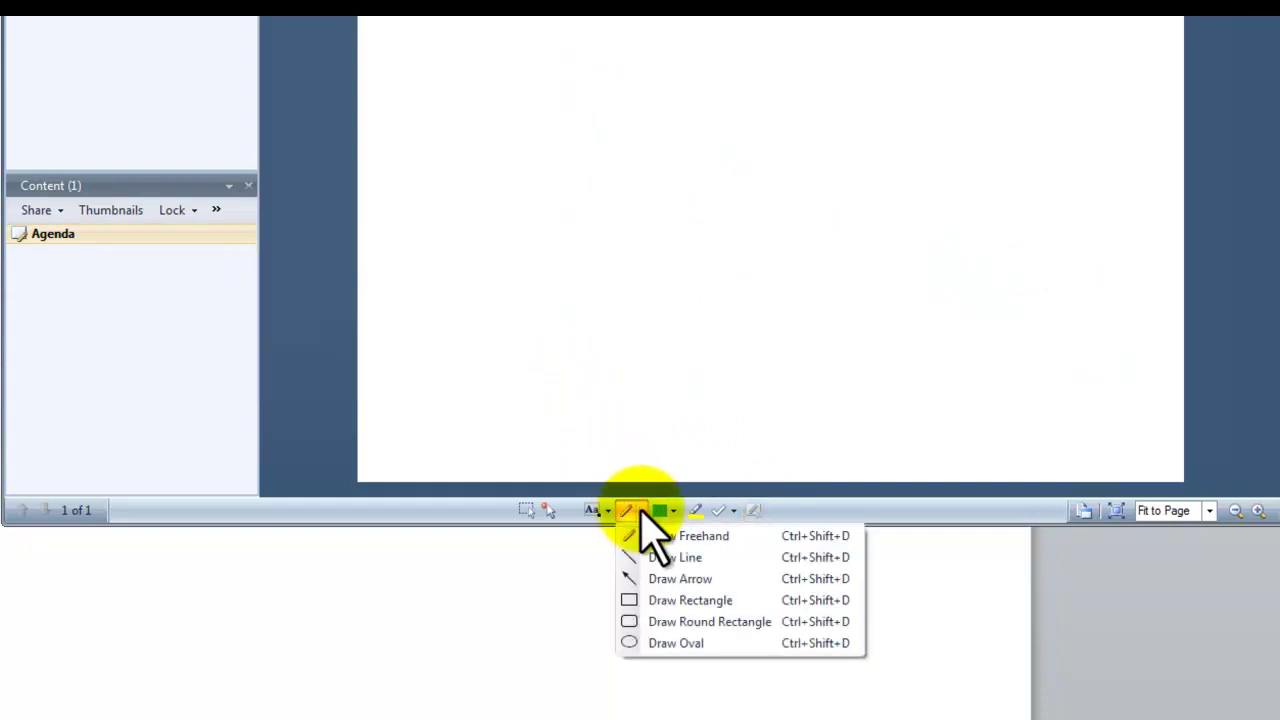
click(665, 558)
drag(600, 336, 896, 49)
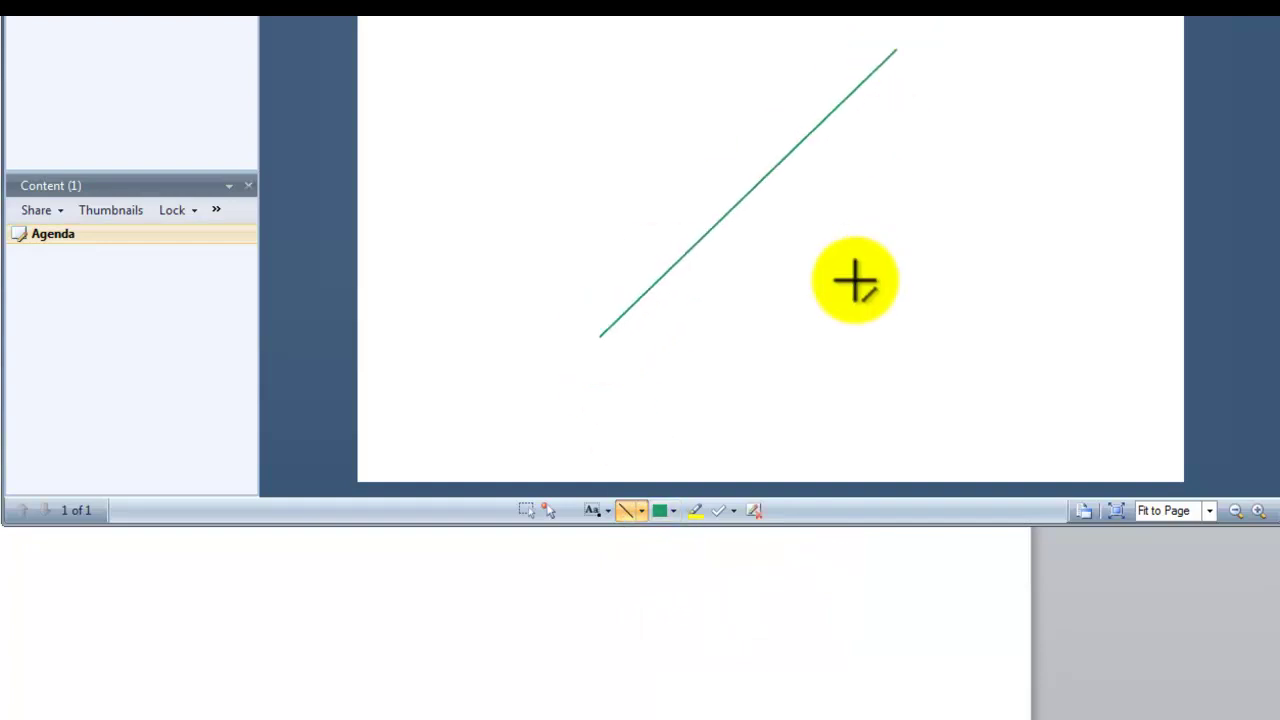
Step: Draw a steep red line and a long, gently sloping yellow line, both crossing the green line
click(673, 511)
click(660, 452)
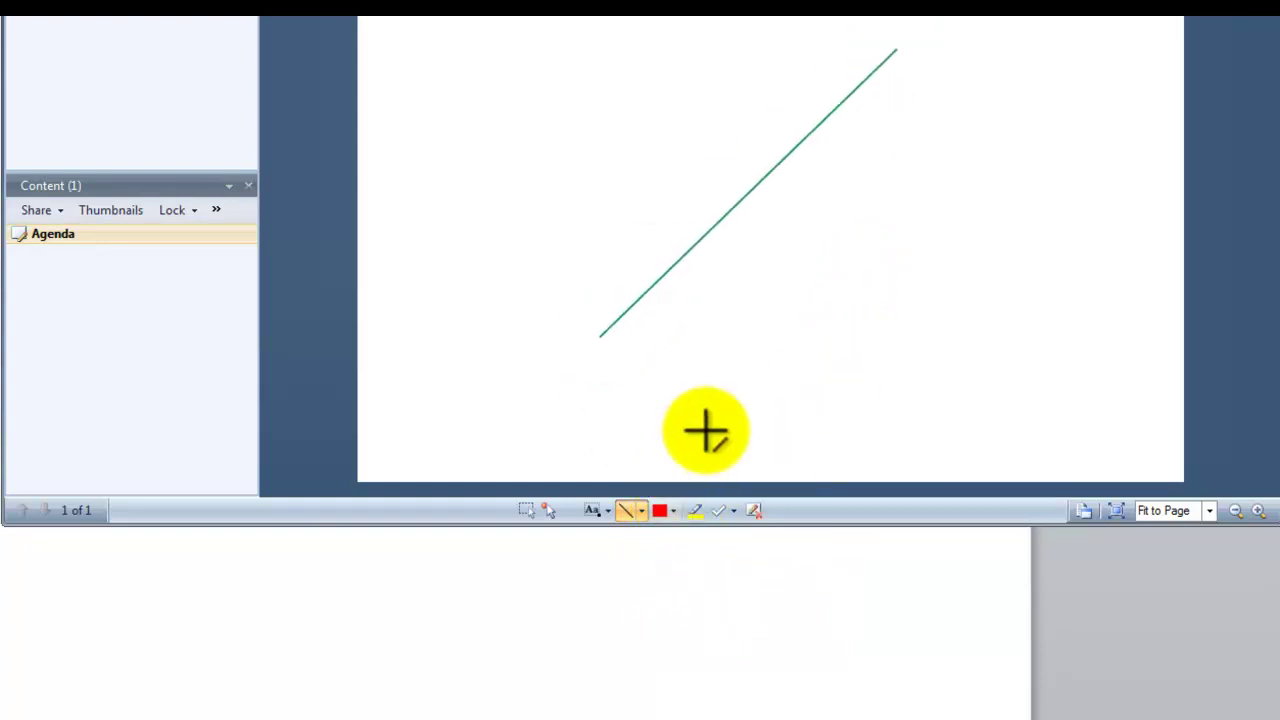
drag(724, 428, 665, 16)
click(673, 511)
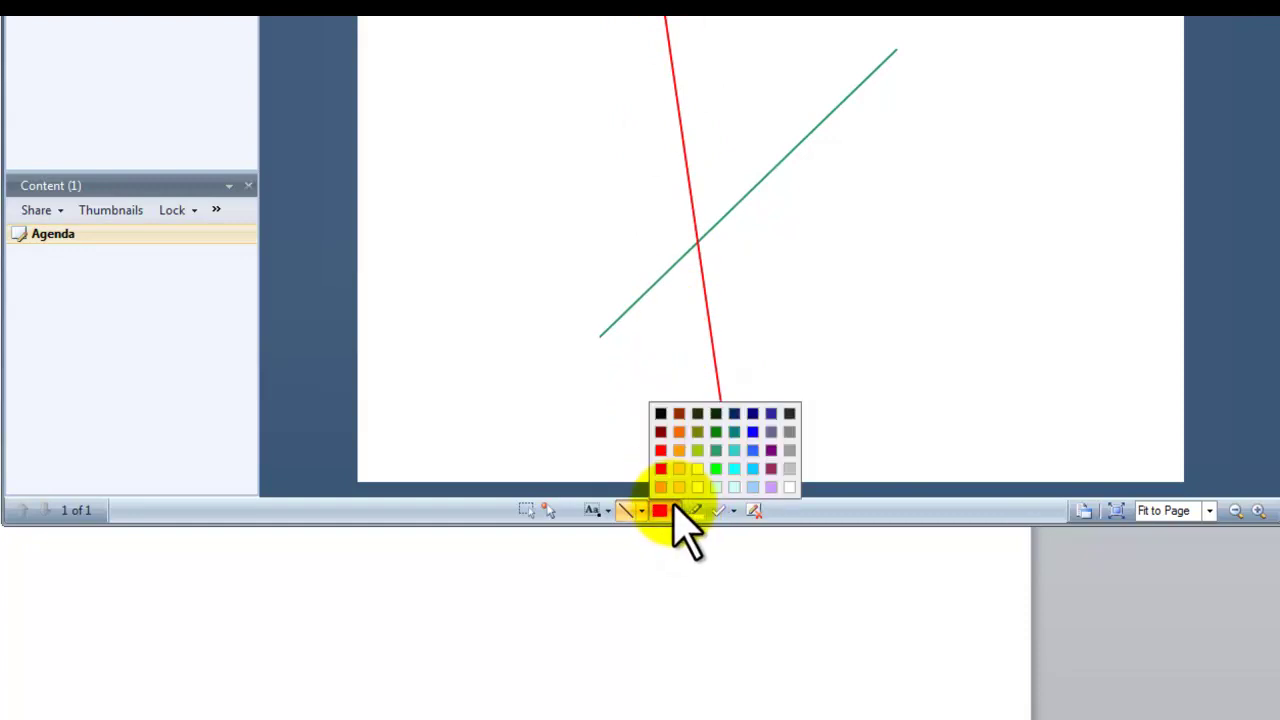
click(697, 468)
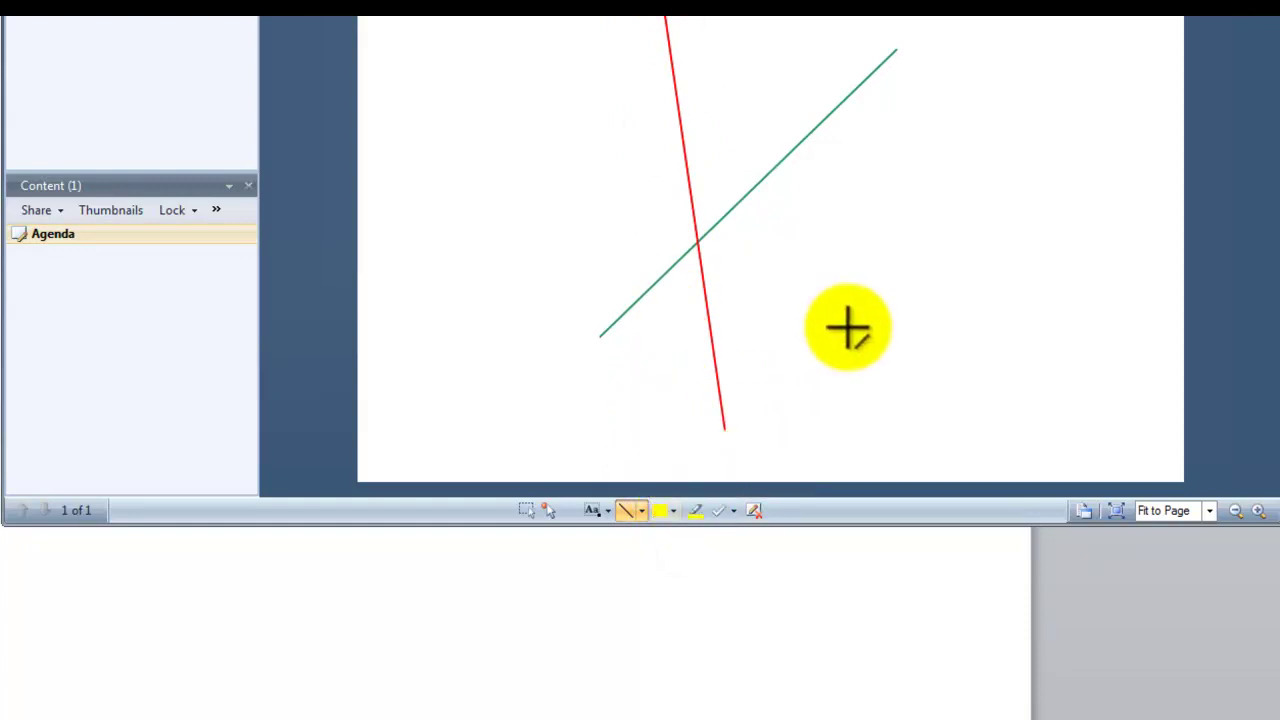
drag(855, 322, 395, 160)
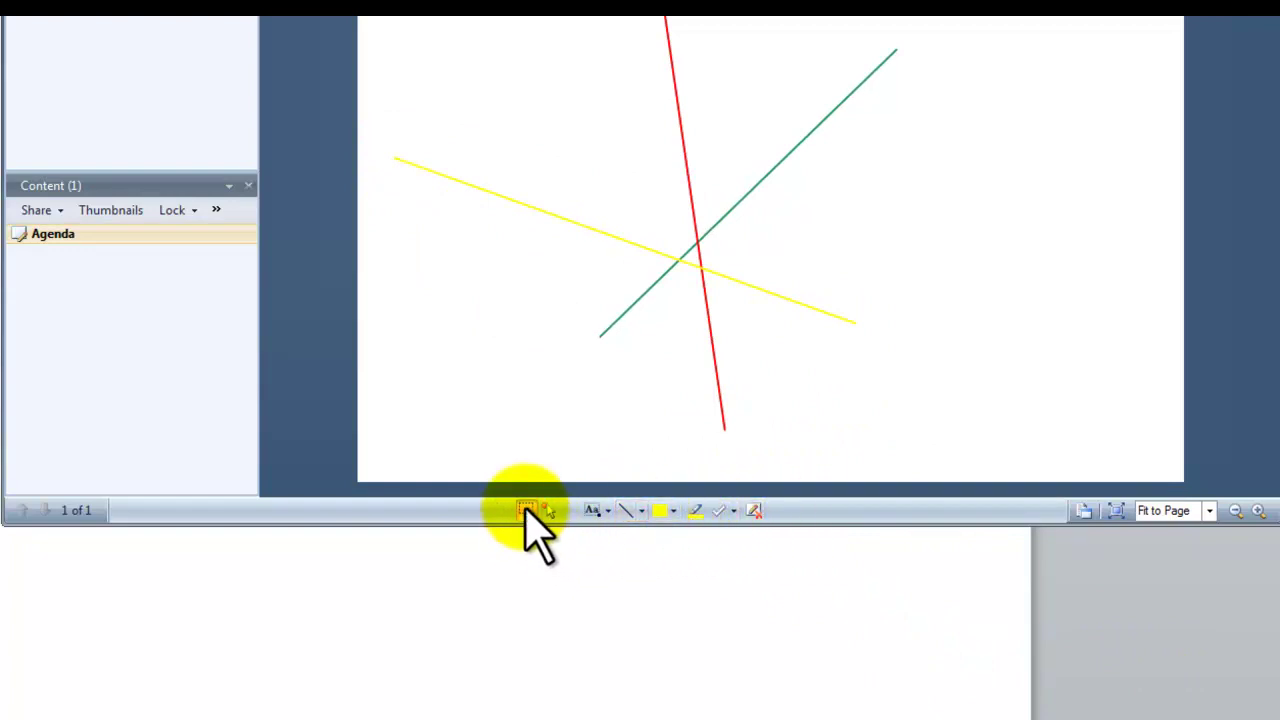
Step: Delete the yellow, red and green lines from the whiteboard one at a time
click(527, 510)
click(559, 210)
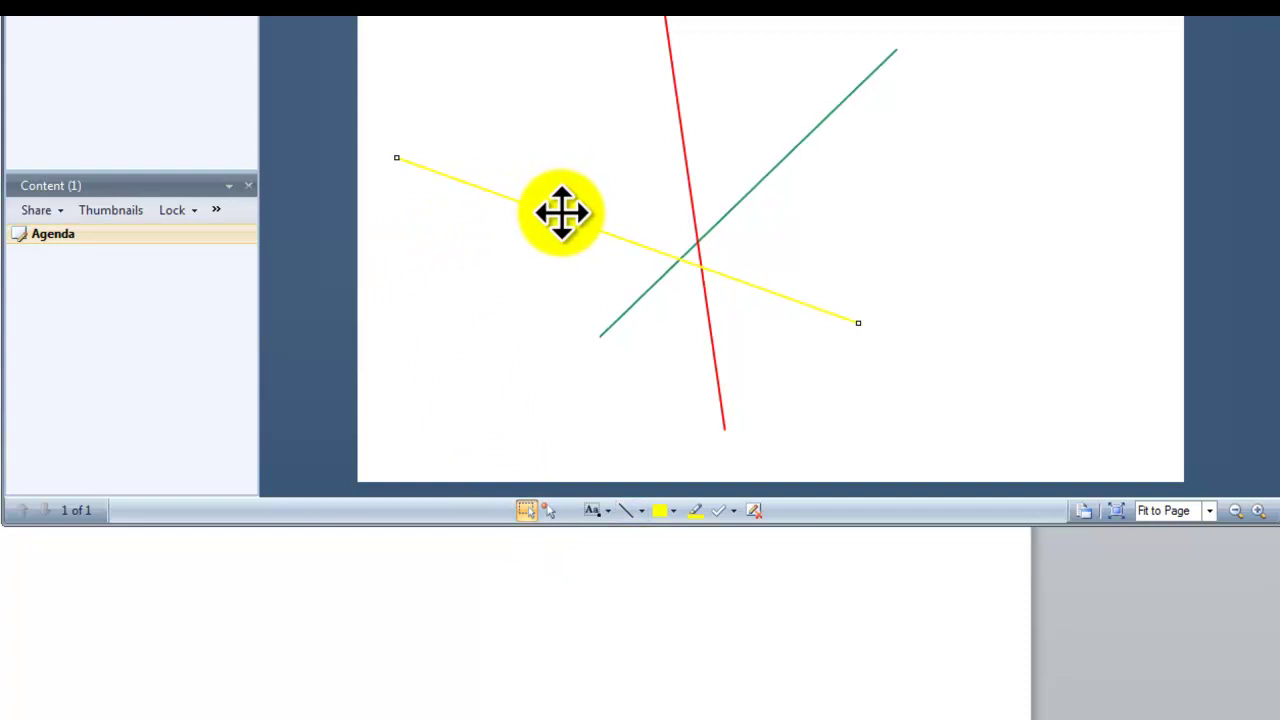
key(Delete)
click(687, 177)
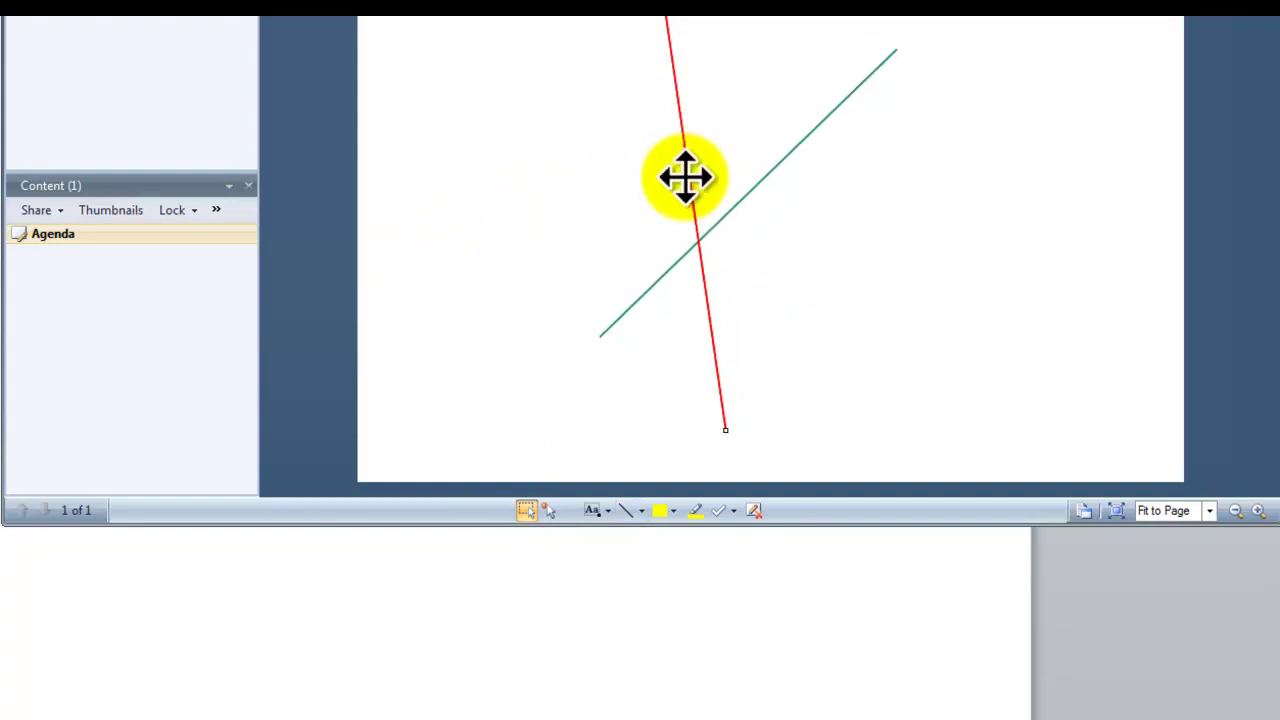
key(Delete)
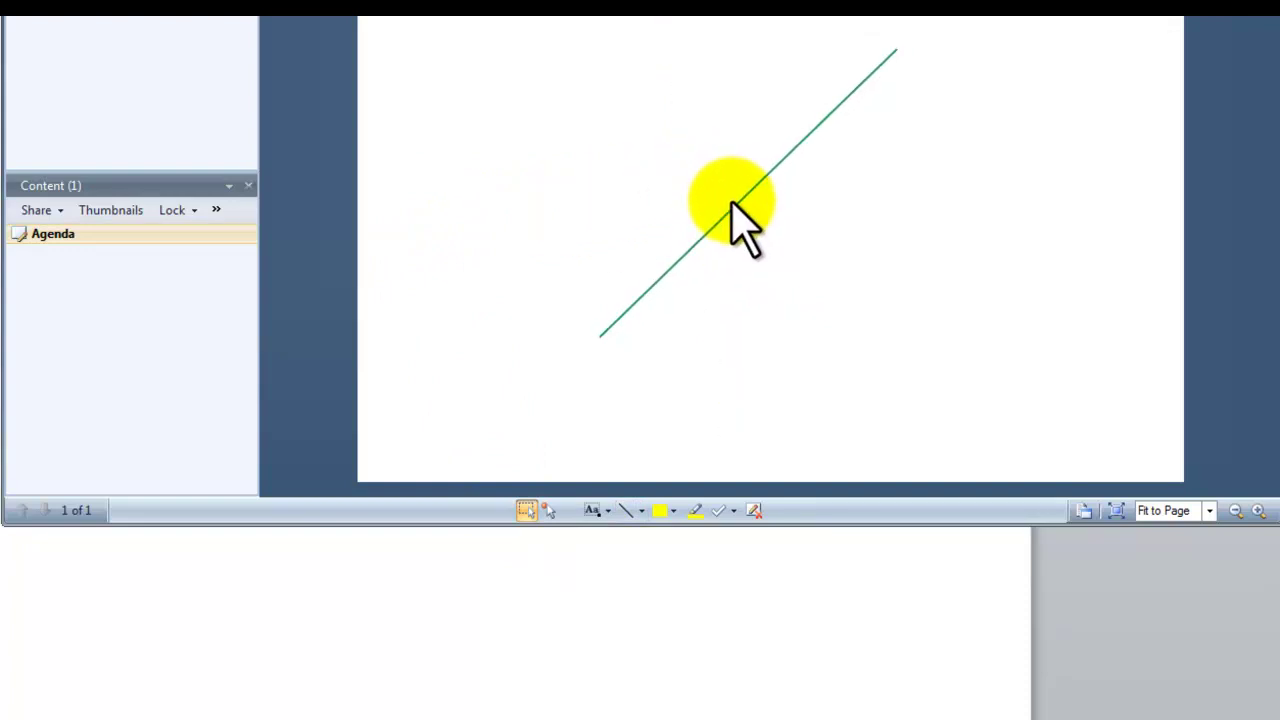
click(733, 205)
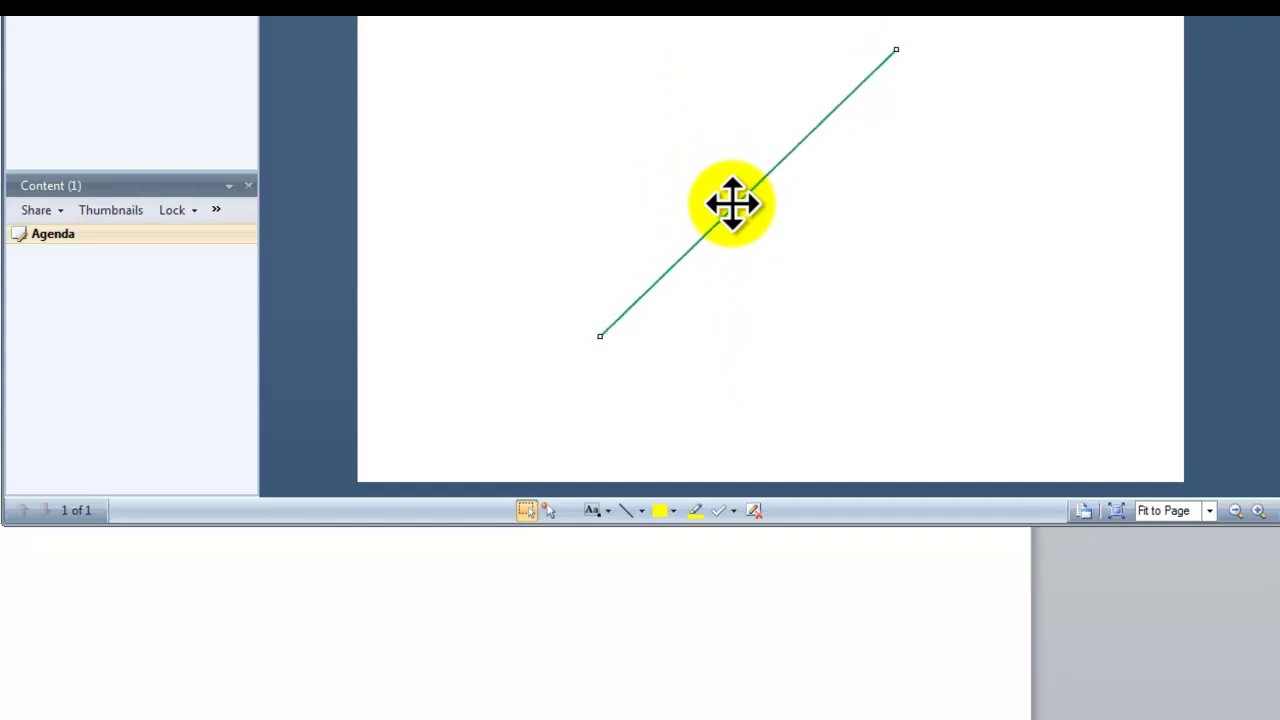
key(Delete)
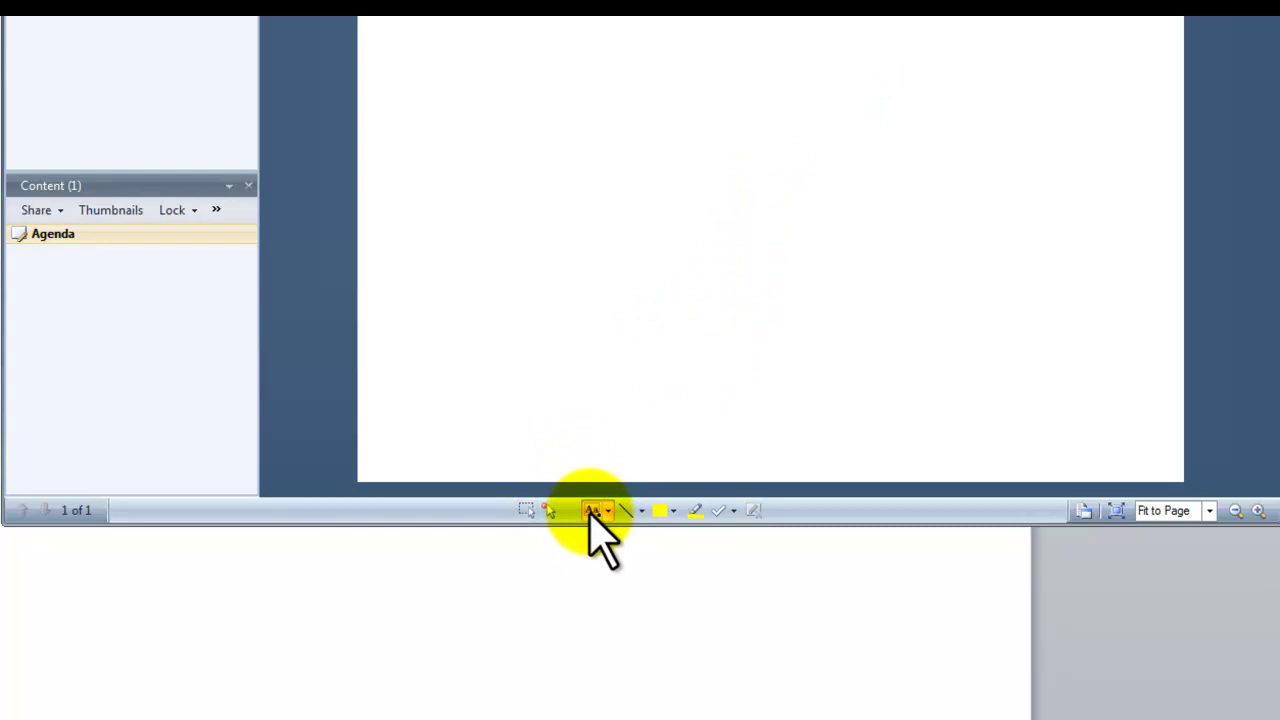
Step: Add the text "Summer" in yellow near the left side of the whiteboard page
click(593, 510)
click(443, 162)
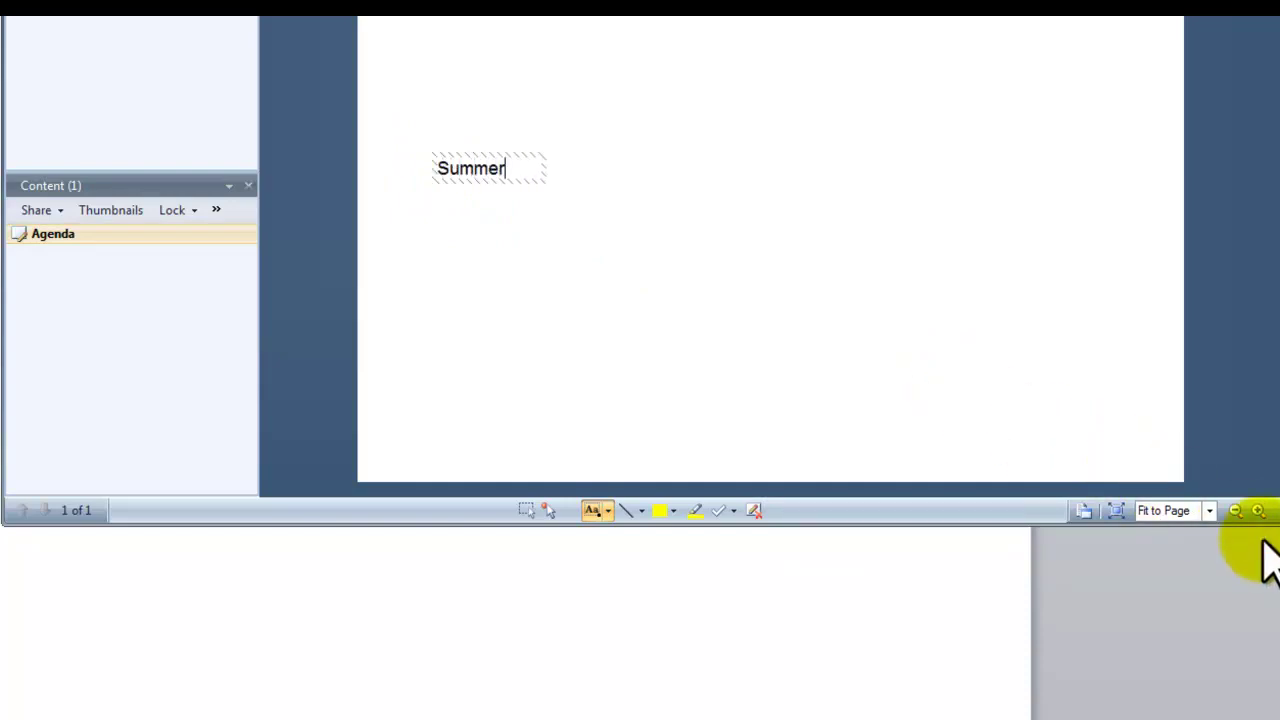
click(984, 364)
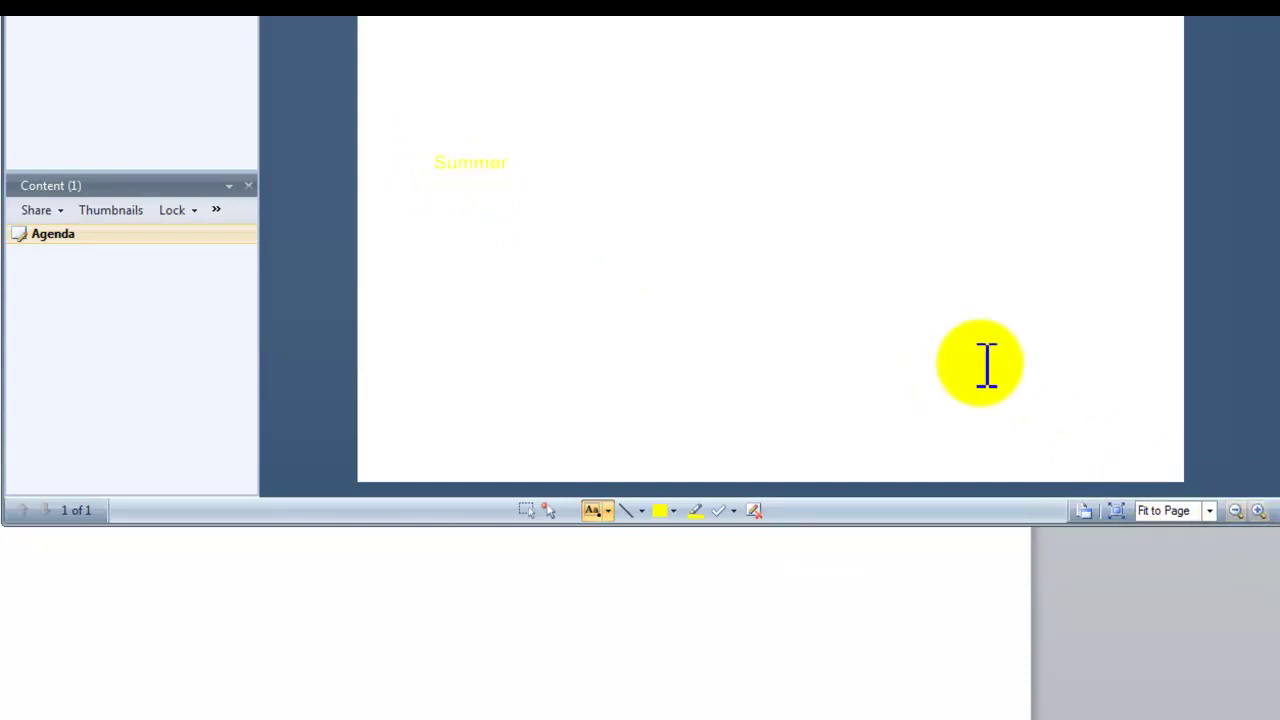
Step: Recolor the "Summer" text red, orange and finally purple, and move it slightly down and to the right
click(525, 508)
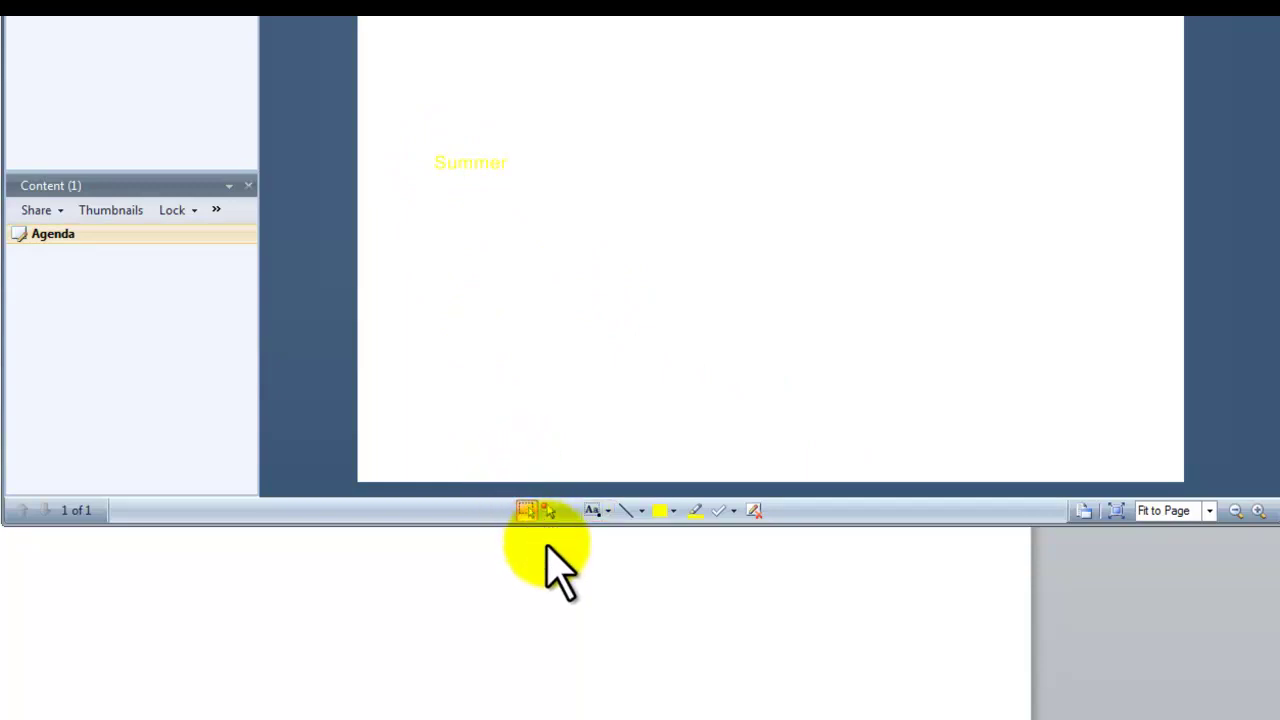
click(460, 170)
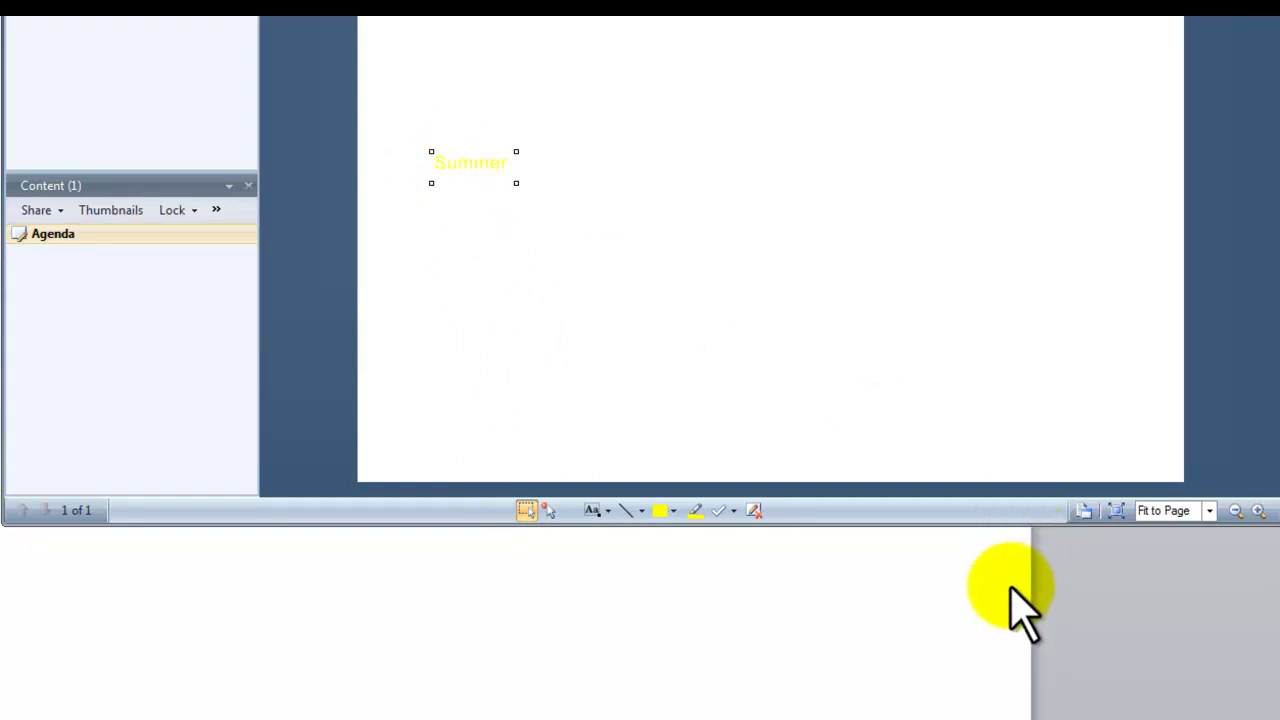
click(673, 511)
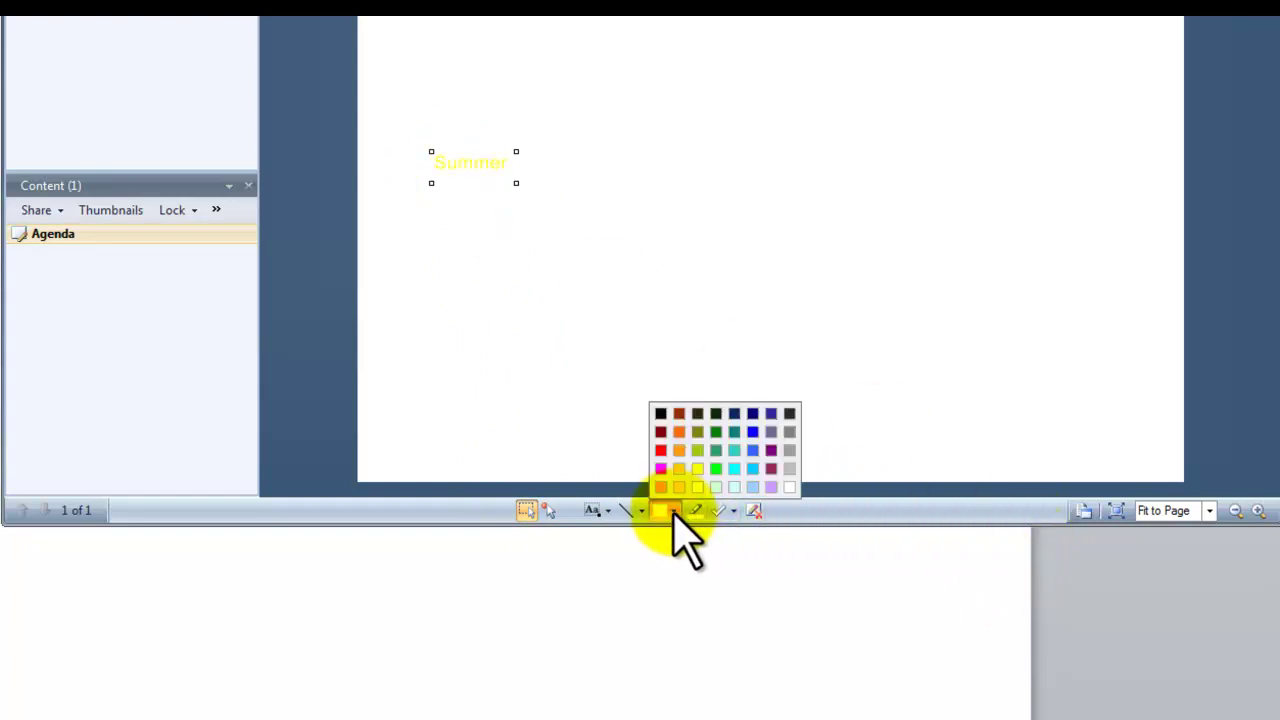
click(661, 450)
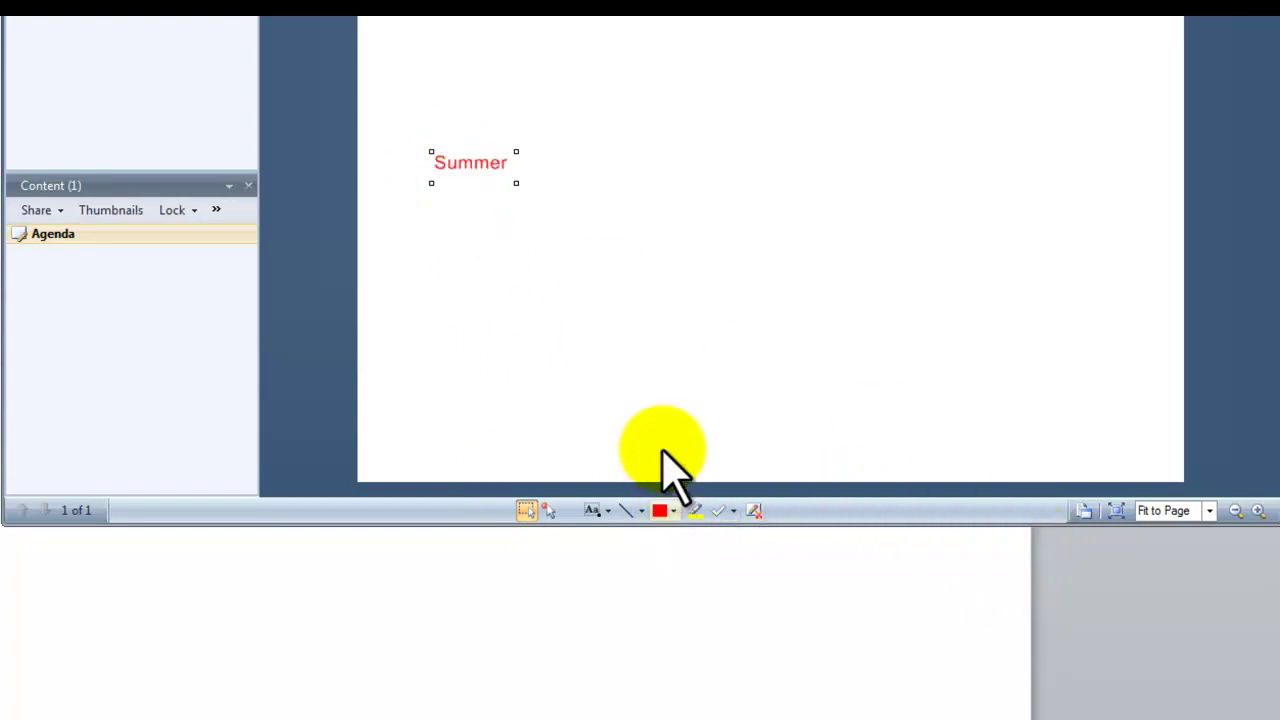
click(674, 512)
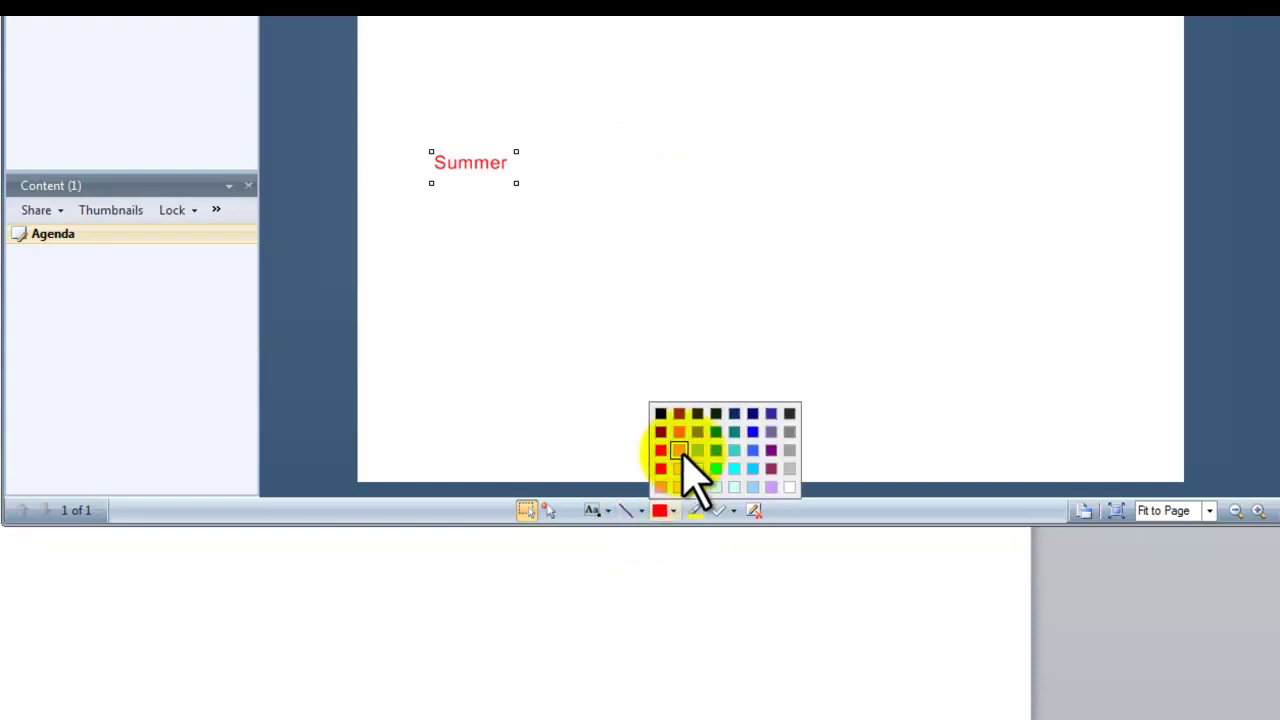
click(679, 431)
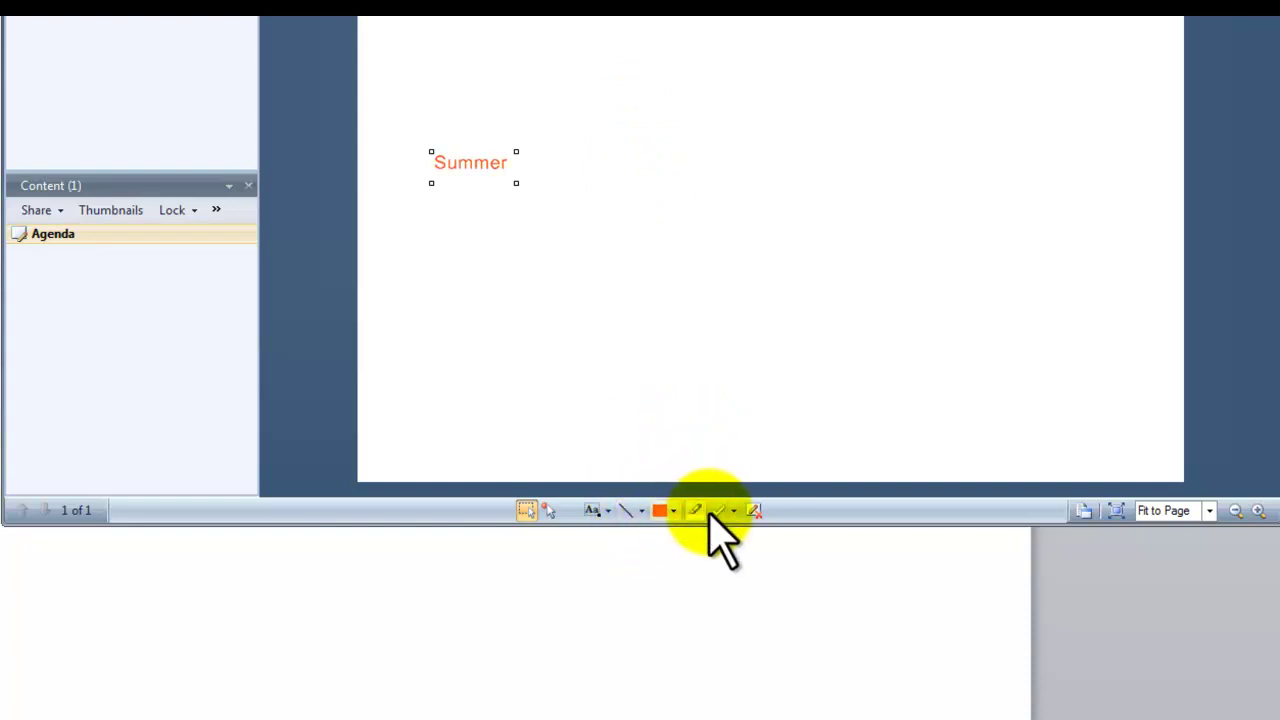
click(674, 512)
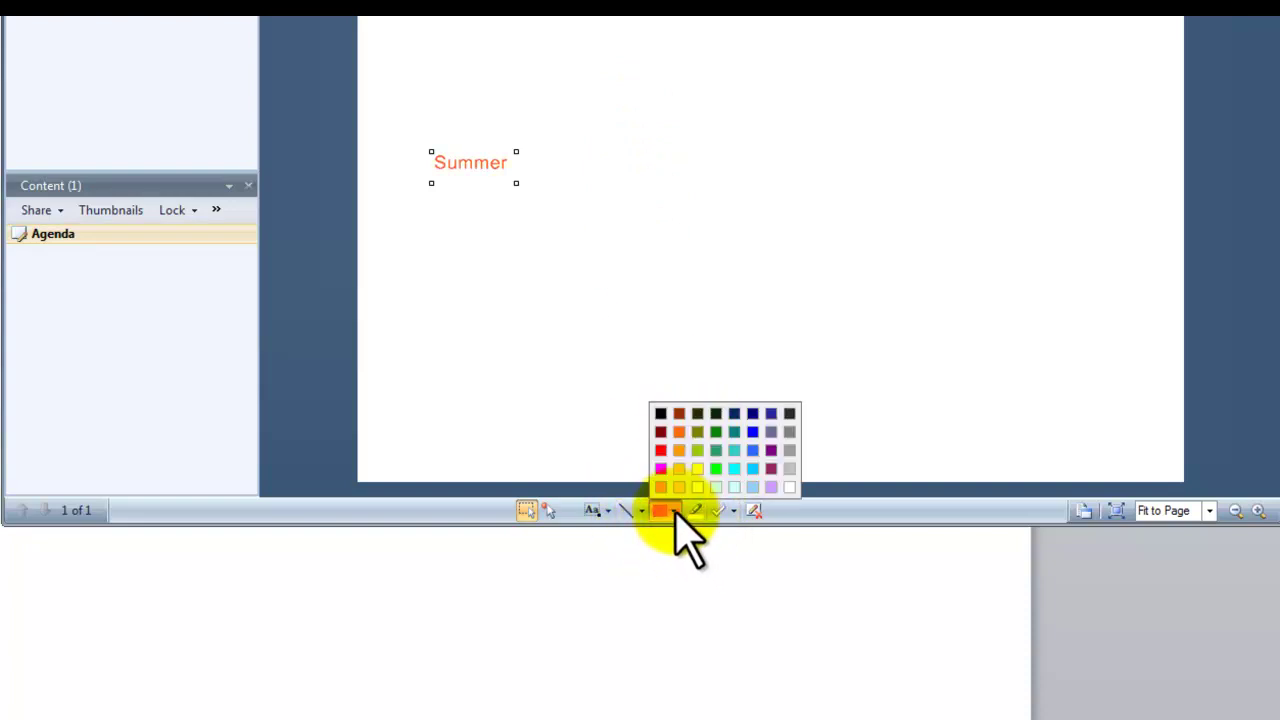
click(771, 450)
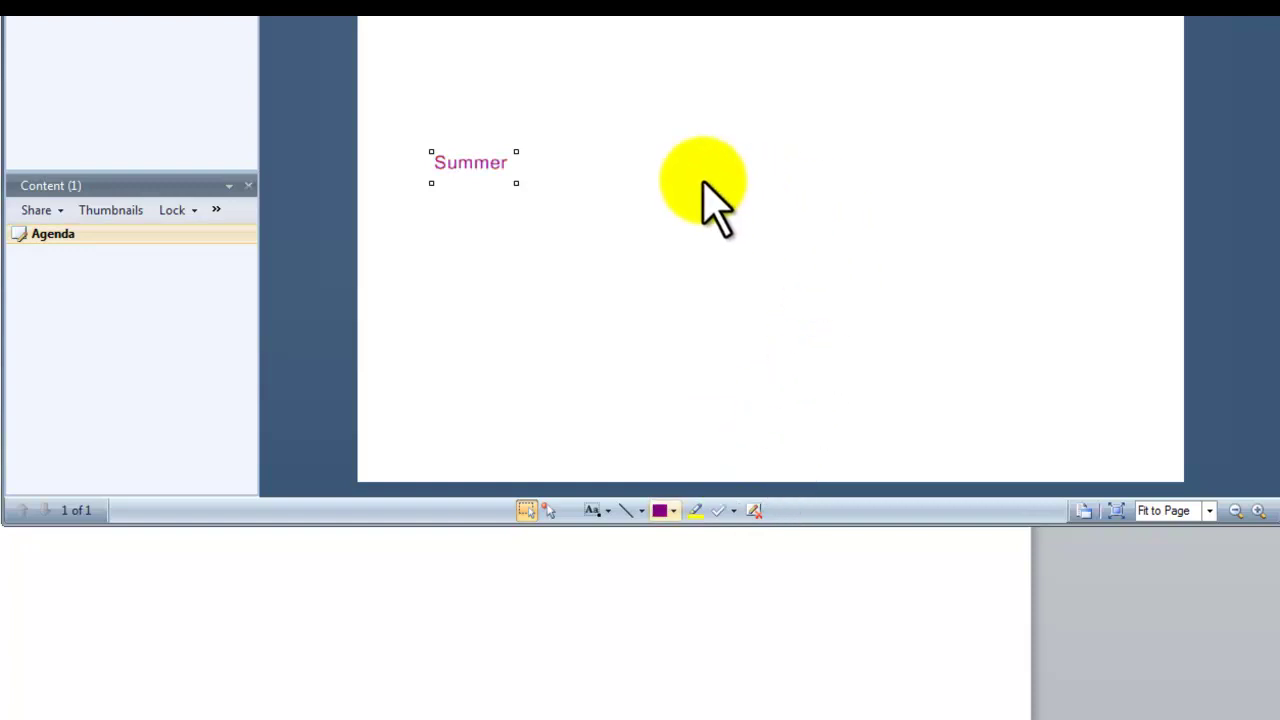
drag(447, 166, 545, 199)
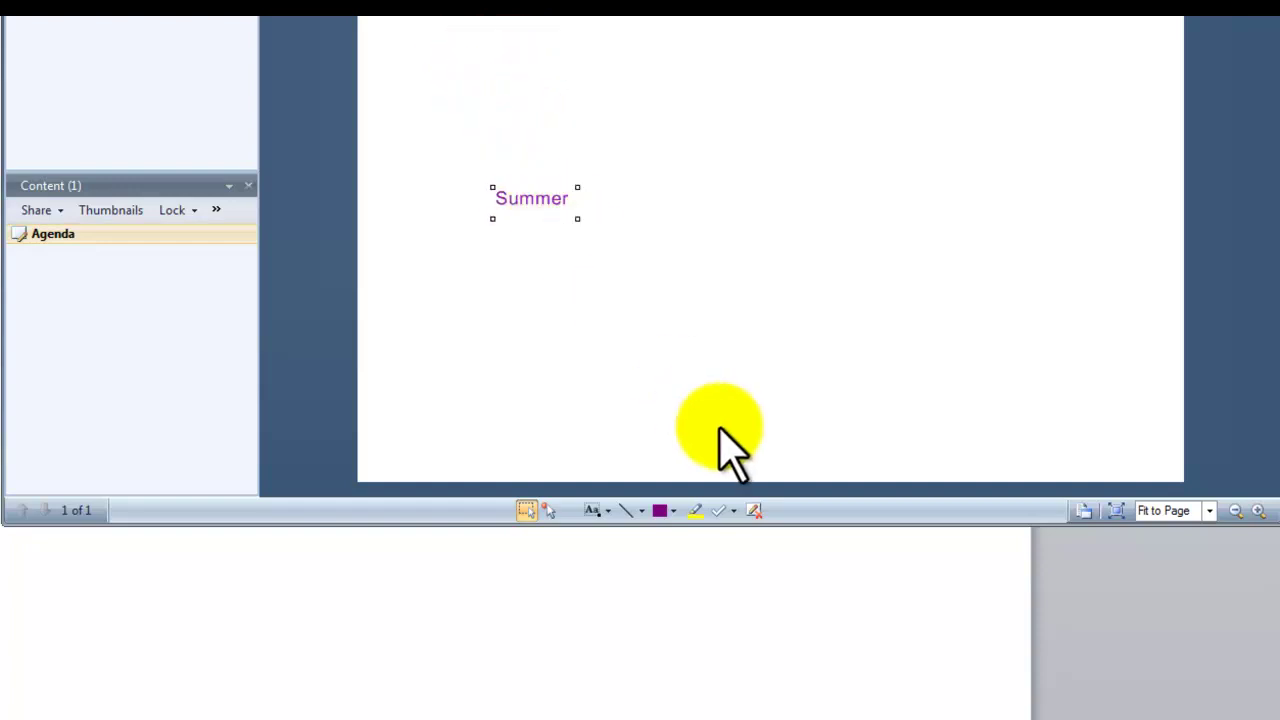
Step: Add purple text entries "Winter" in the lower middle, "Spring" at the upper right and "Fall" in the upper middle of the page
click(592, 510)
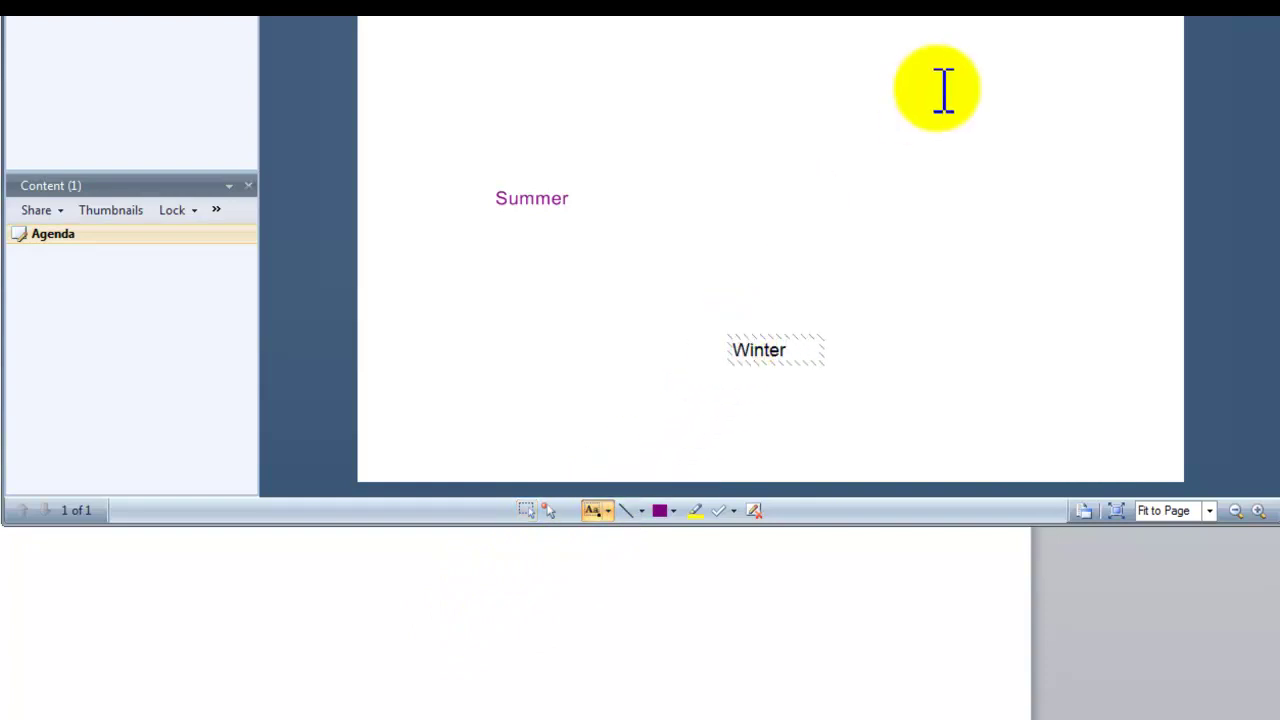
click(940, 155)
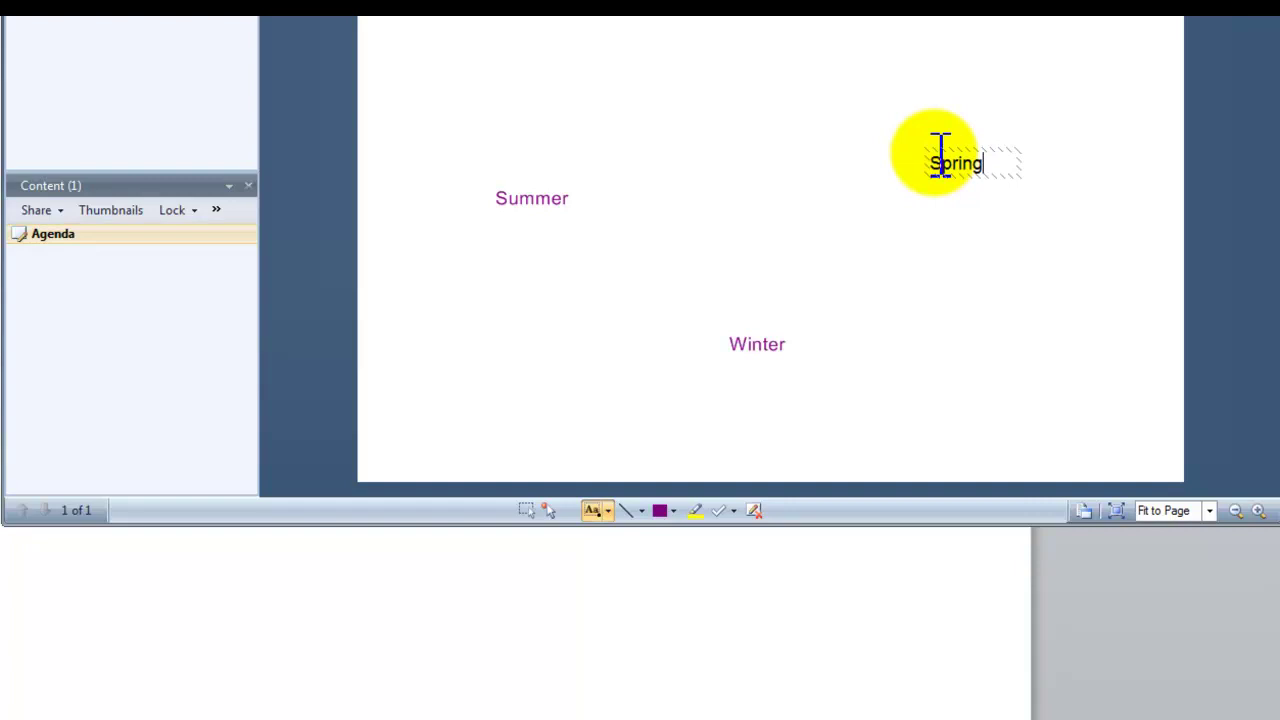
click(723, 124)
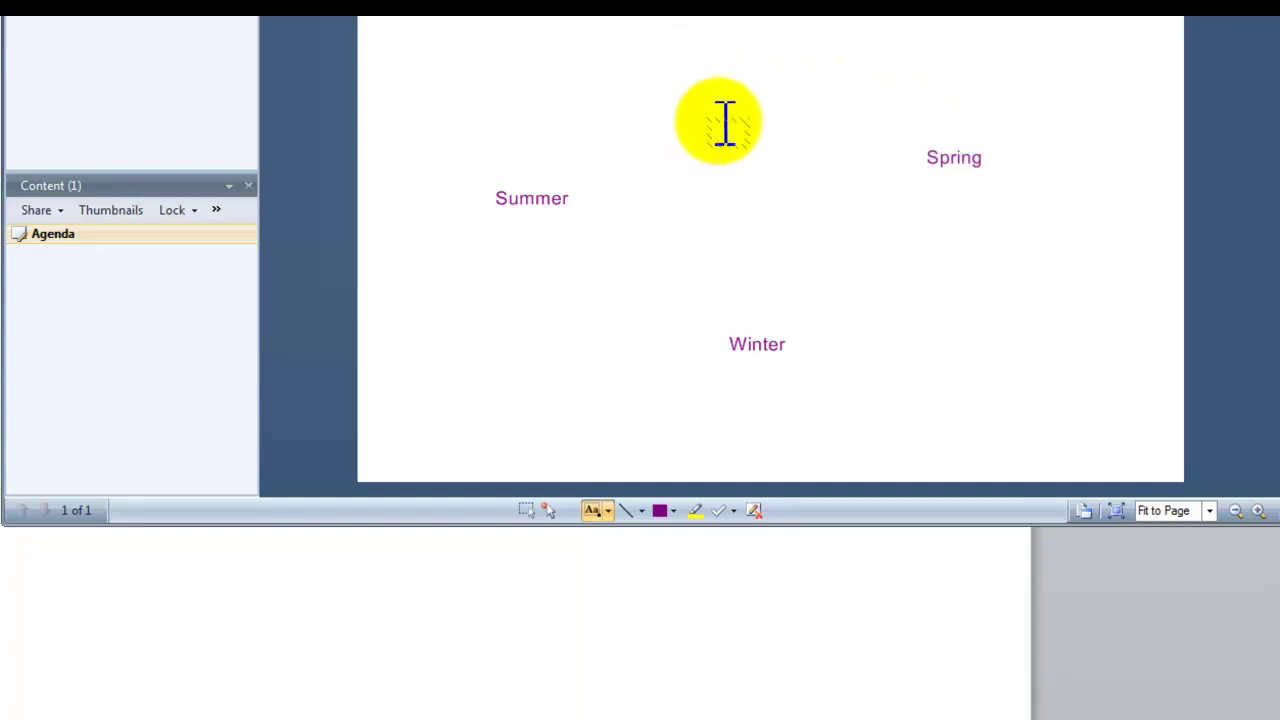
text(Fall)
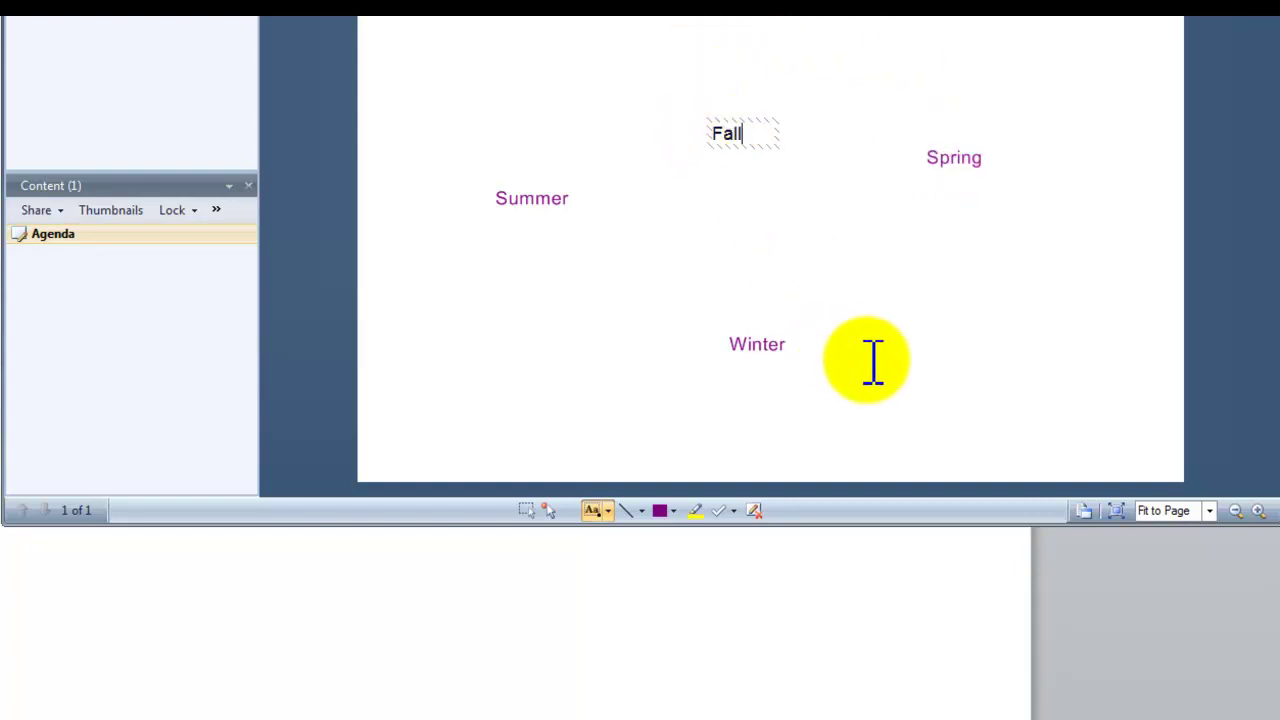
click(872, 362)
Step: Arrange the season names in a vertical column on the left of the page in the order Spring, Summer, Fall, Winter
click(525, 510)
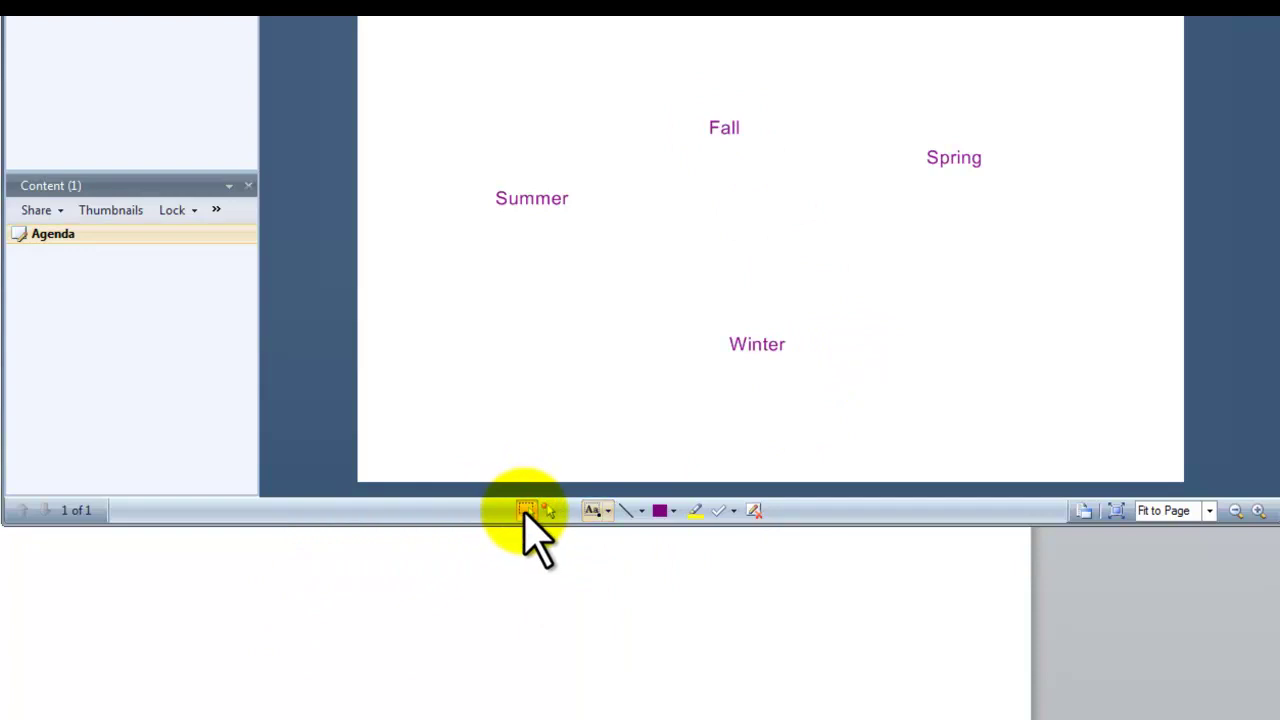
drag(954, 157, 516, 60)
drag(530, 195, 531, 109)
drag(720, 129, 518, 161)
drag(740, 346, 511, 209)
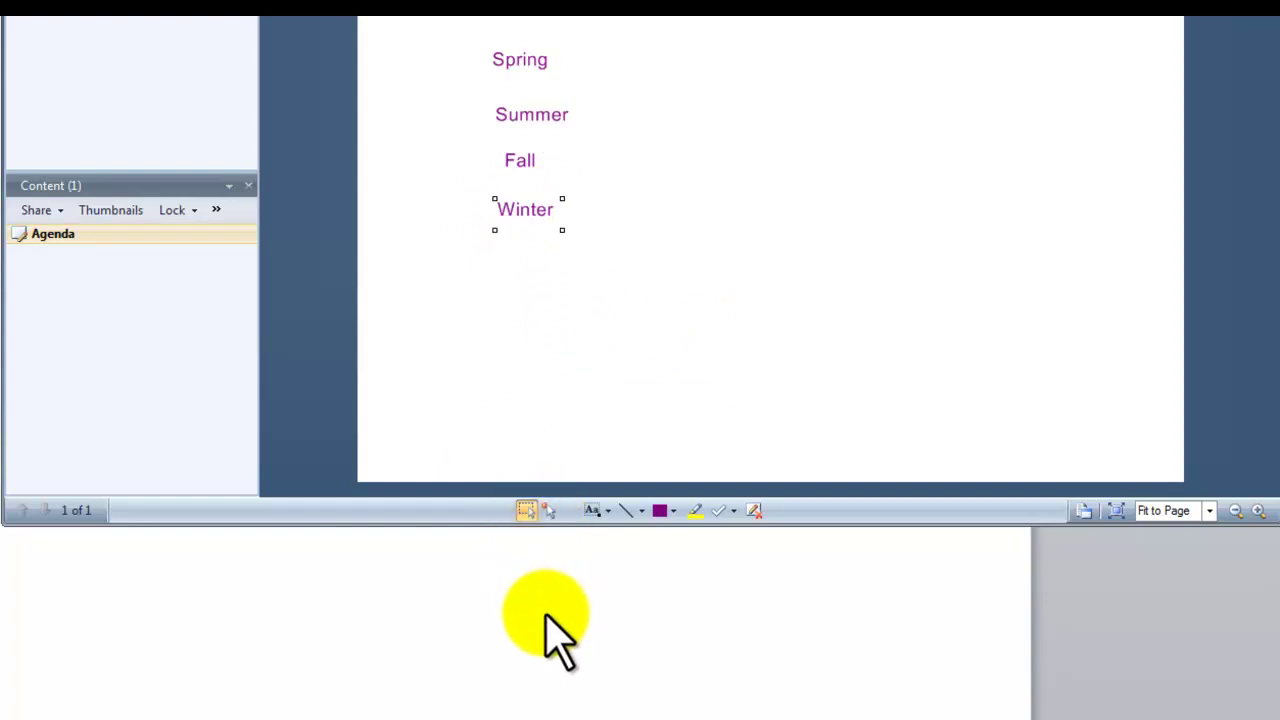
Step: Point at the whiteboard with the laser pointer and highlight the word "Spring" in yellow
click(548, 510)
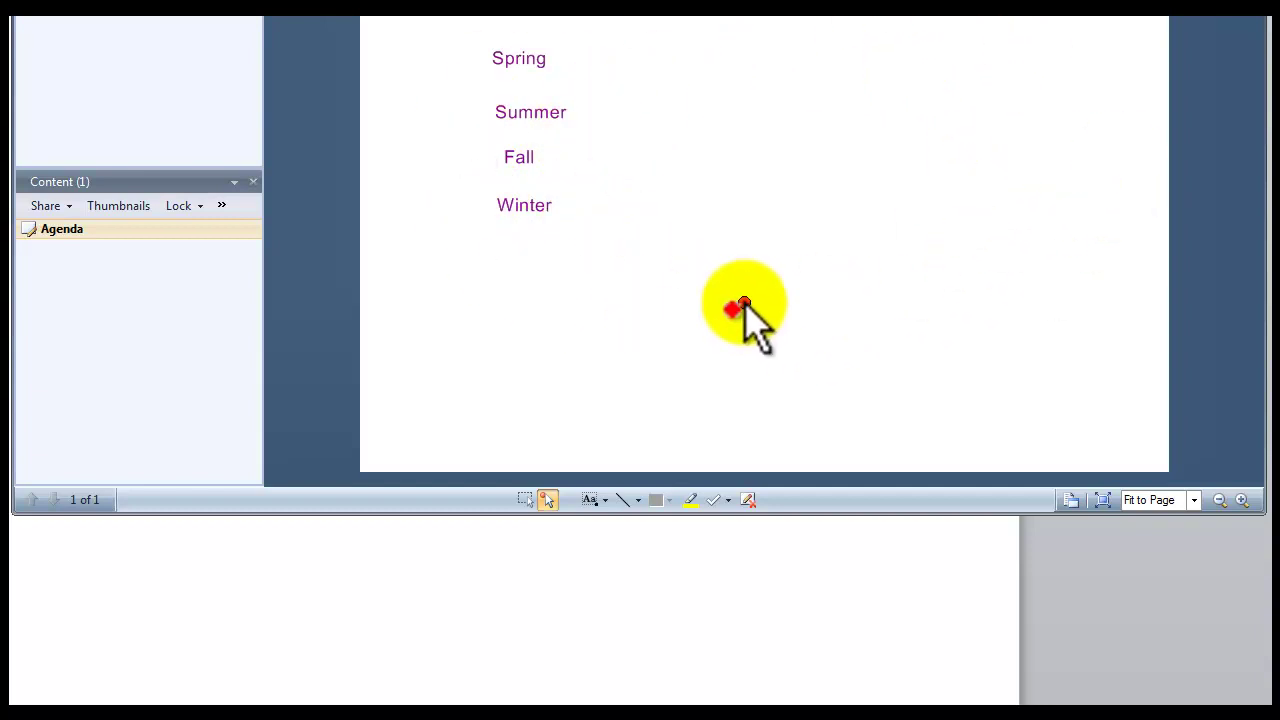
click(690, 499)
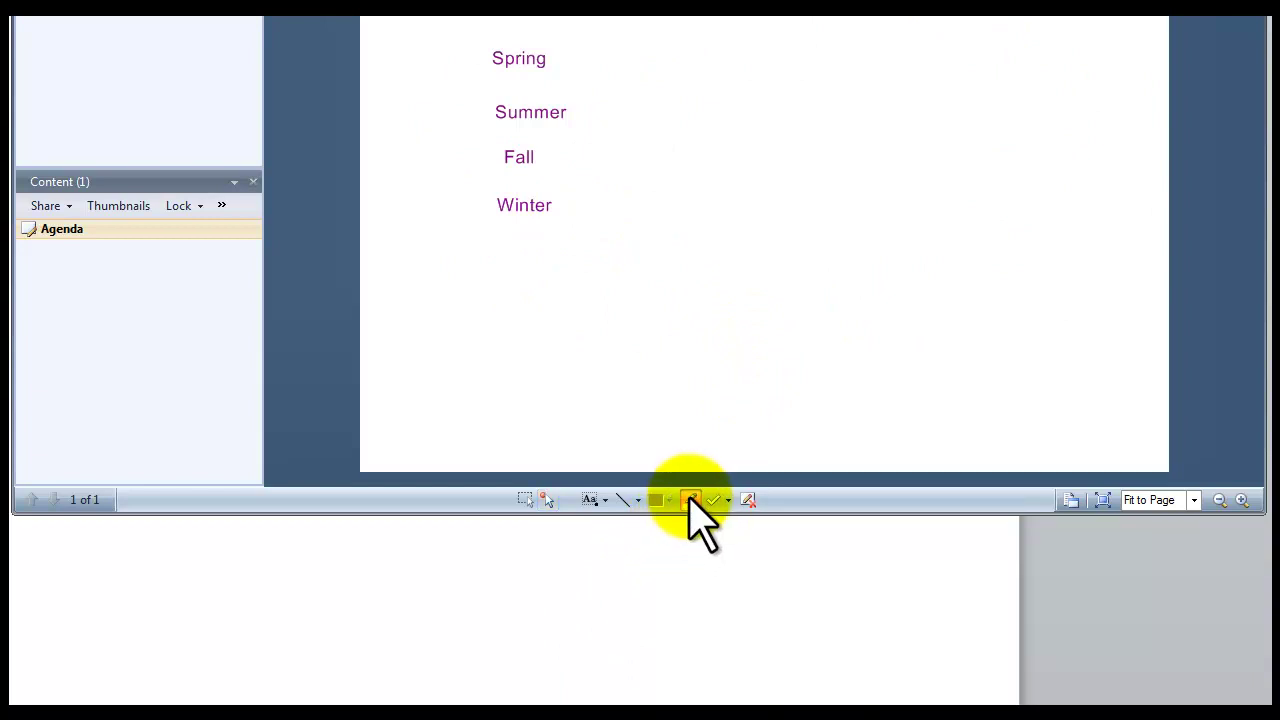
drag(452, 58, 625, 60)
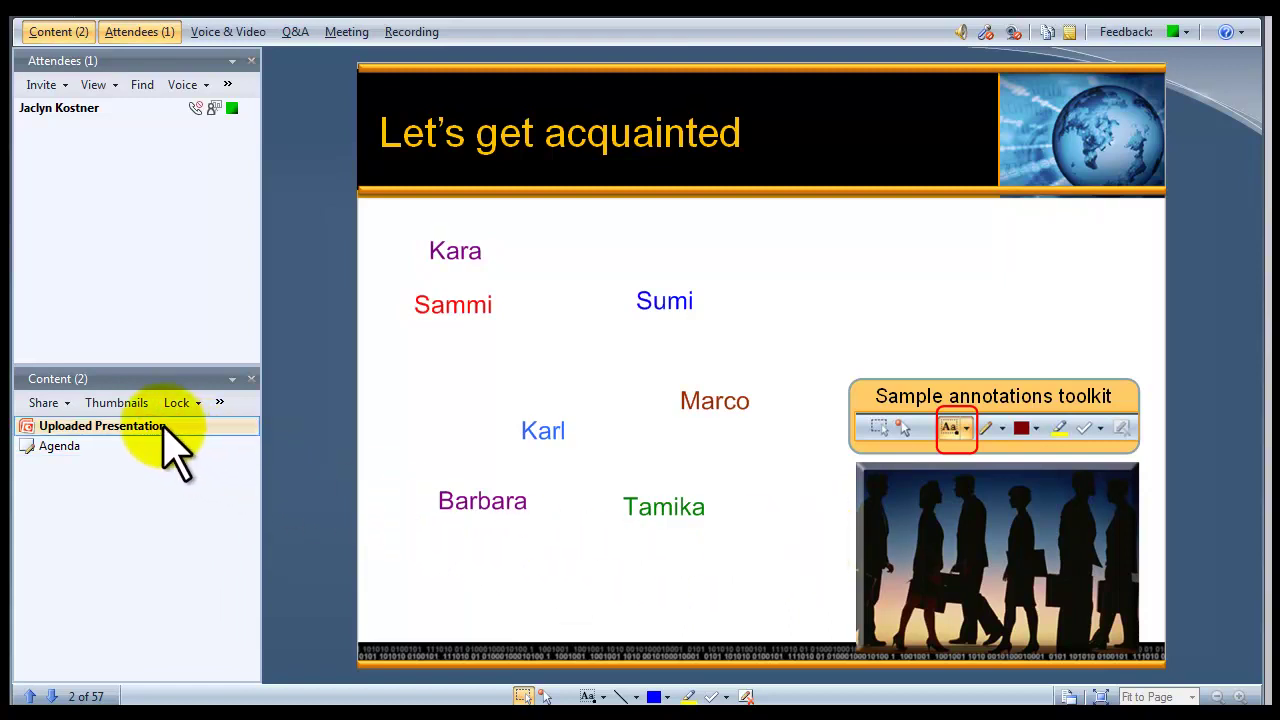
click(66, 403)
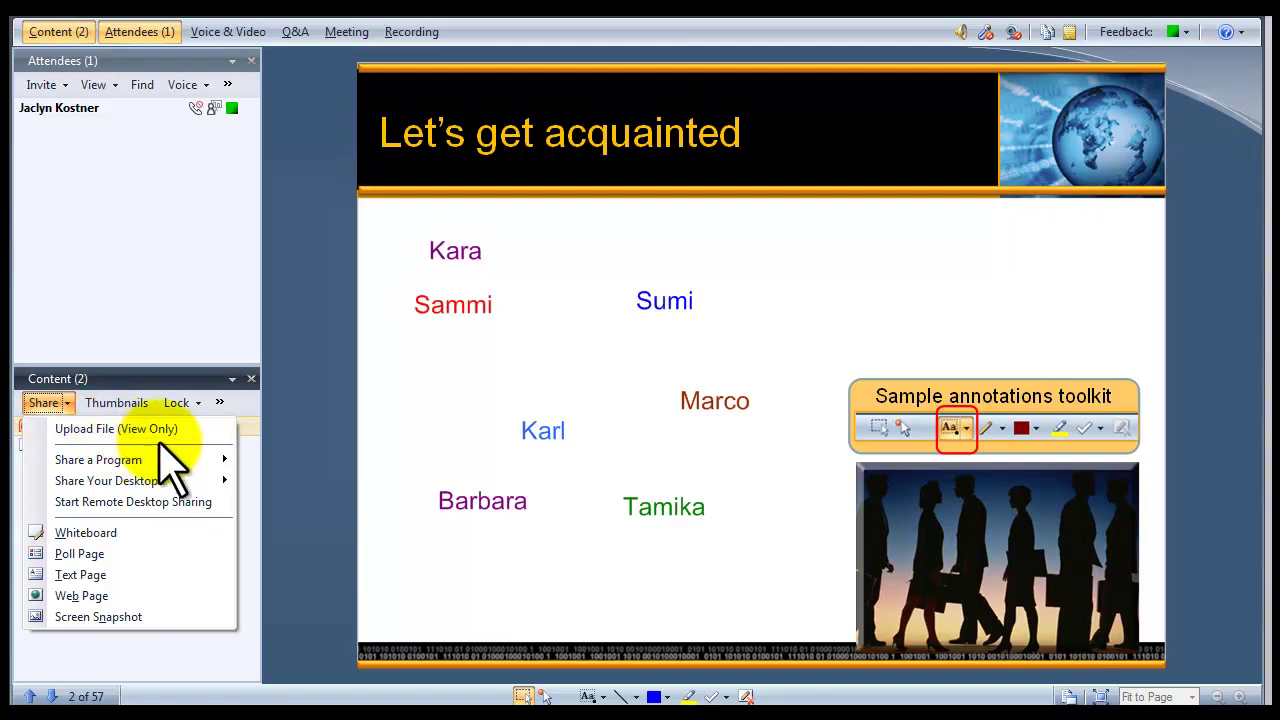
click(383, 490)
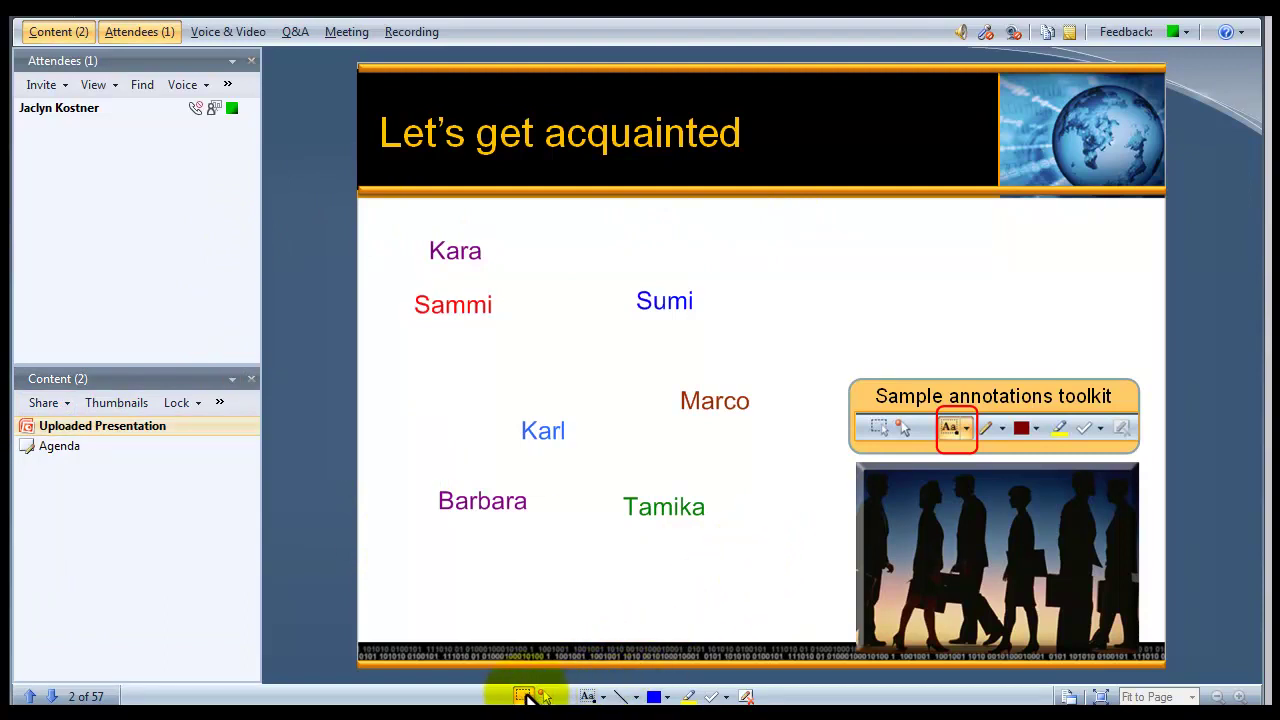
Step: Arrange the participants' names in alphabetical order as a vertical column along the left side of the slide
click(524, 696)
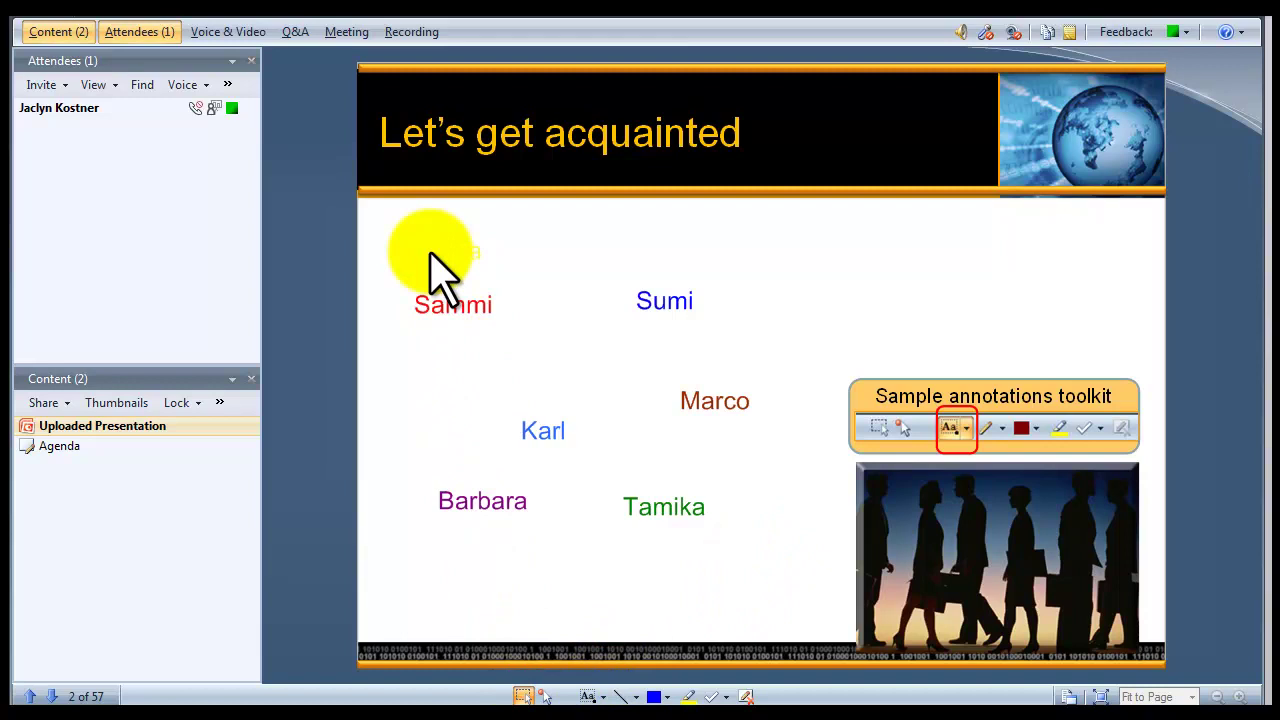
click(543, 432)
key(Delete)
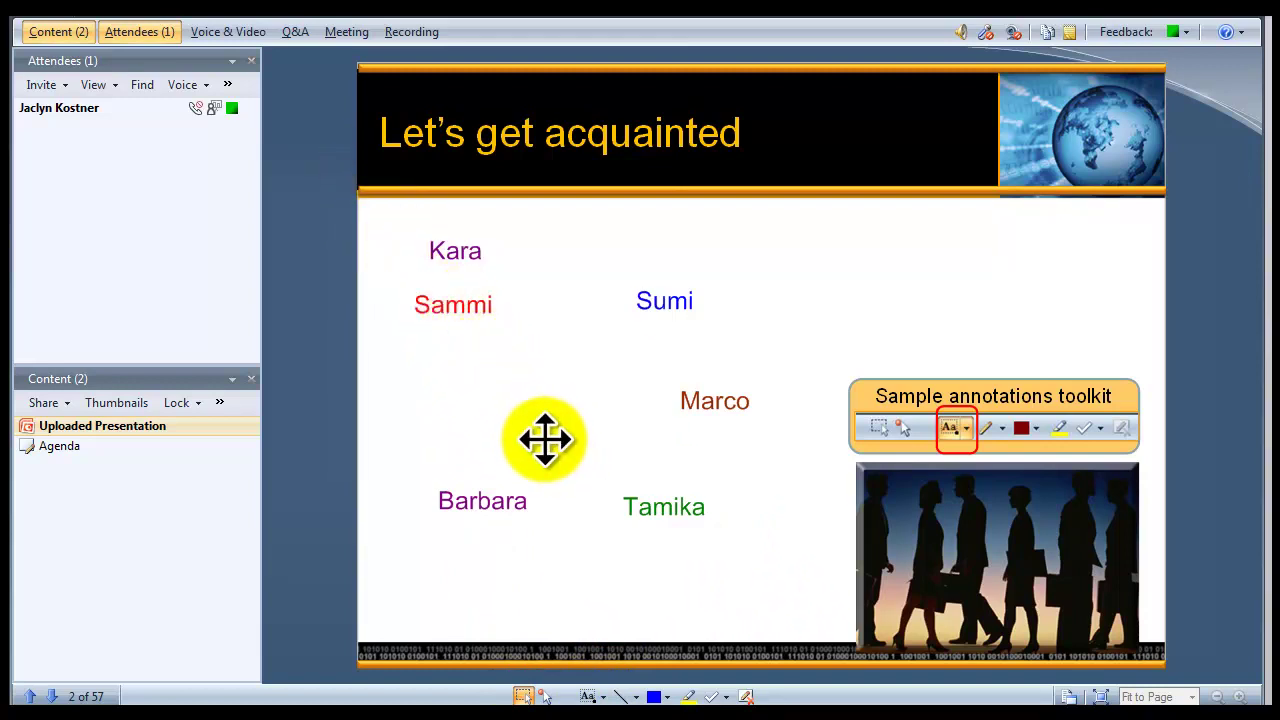
mouse_move(543, 435)
mouse_down()
mouse_move(540, 394)
mouse_move(443, 289)
mouse_move(455, 275)
mouse_move(466, 406)
mouse_up()
drag(651, 294, 445, 428)
drag(466, 510, 457, 229)
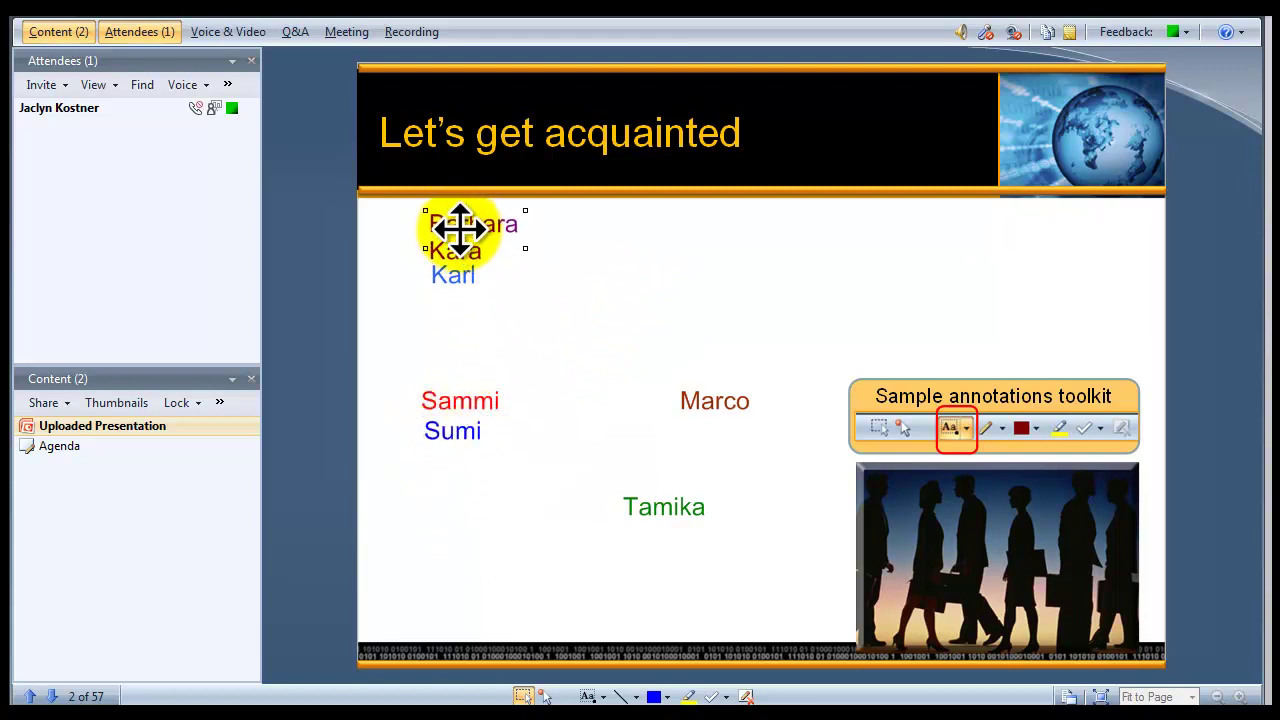
click(708, 404)
mouse_move(708, 404)
mouse_down()
mouse_move(460, 309)
mouse_move(474, 316)
mouse_up()
drag(657, 509, 451, 461)
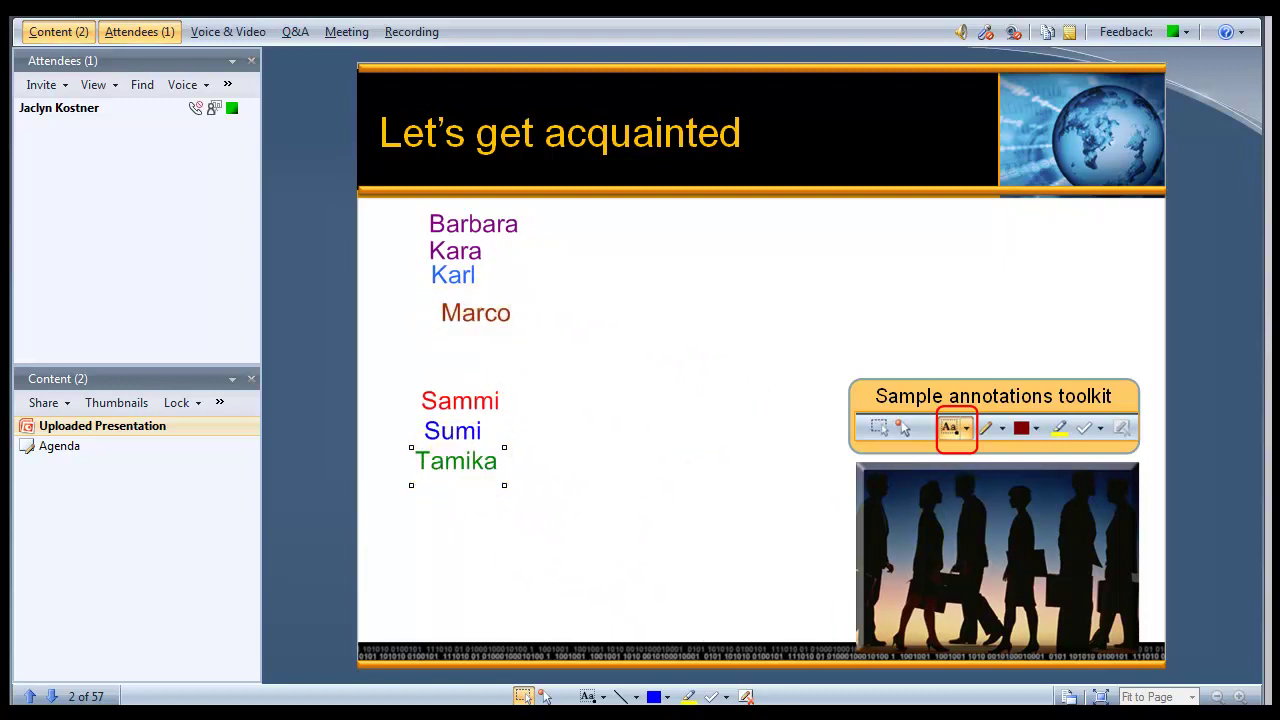
Step: Add a blue three-line text entry reading "Name", "Role" and "City" in the upper right of the slide
click(587, 696)
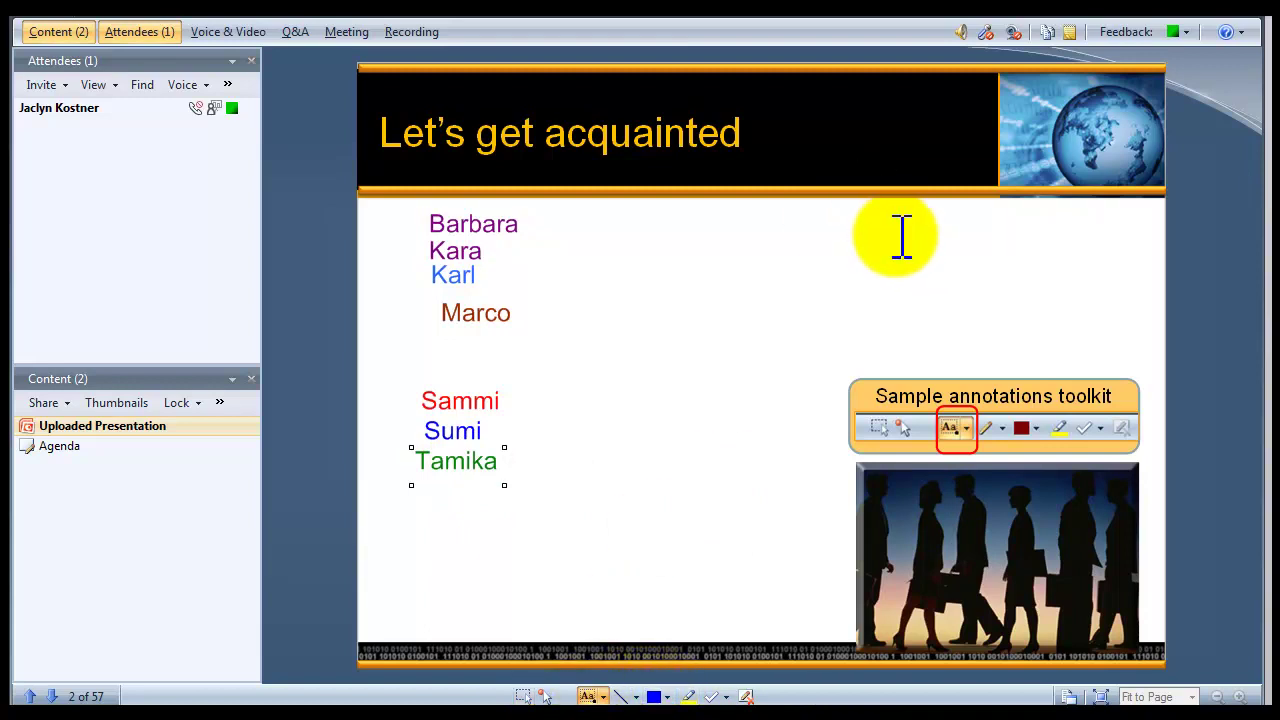
text(Name)
key(Return)
text(Role)
key(Return)
text(City)
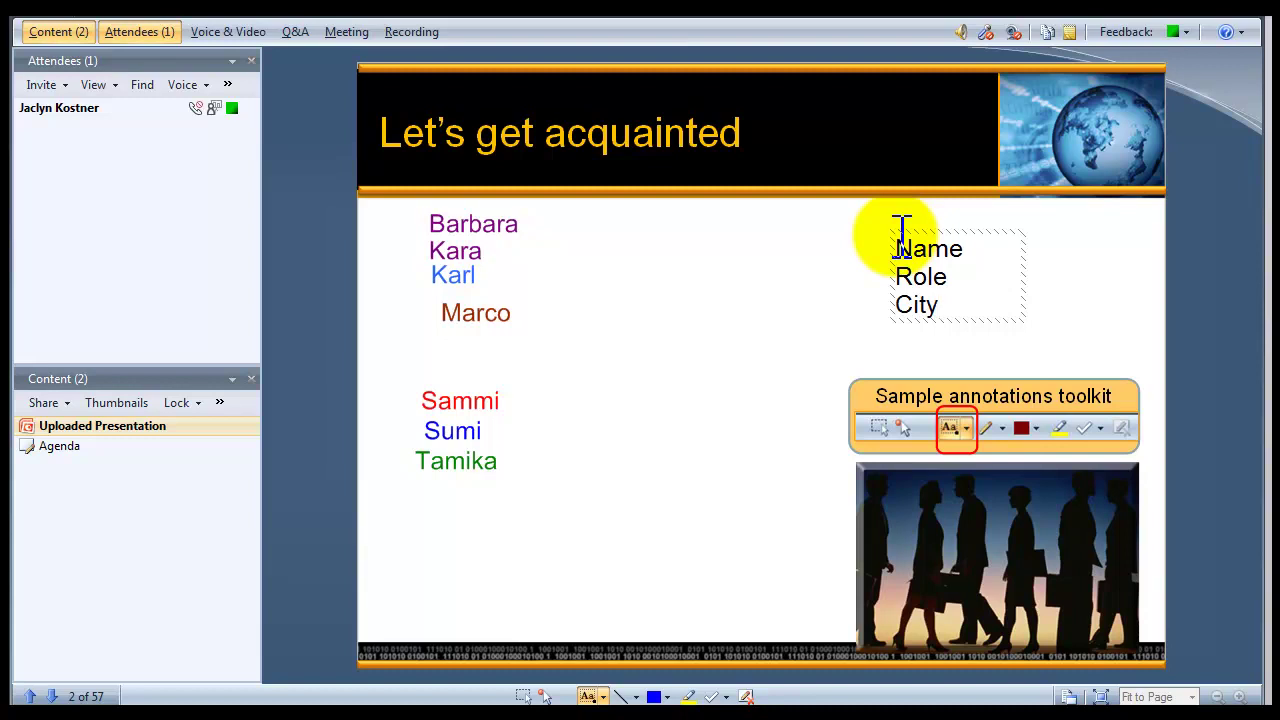
click(935, 465)
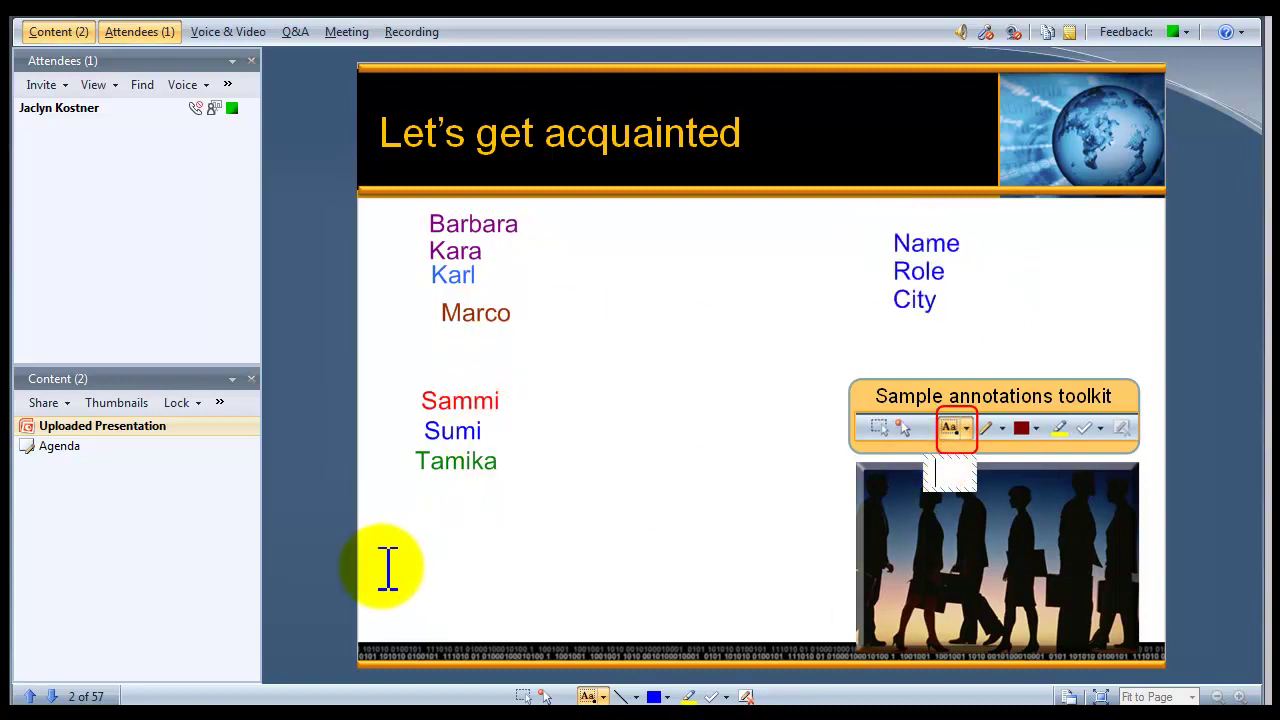
Step: Move the red, blue and green names together up below the brown one, and shift these four slightly left to line up with the column
click(522, 696)
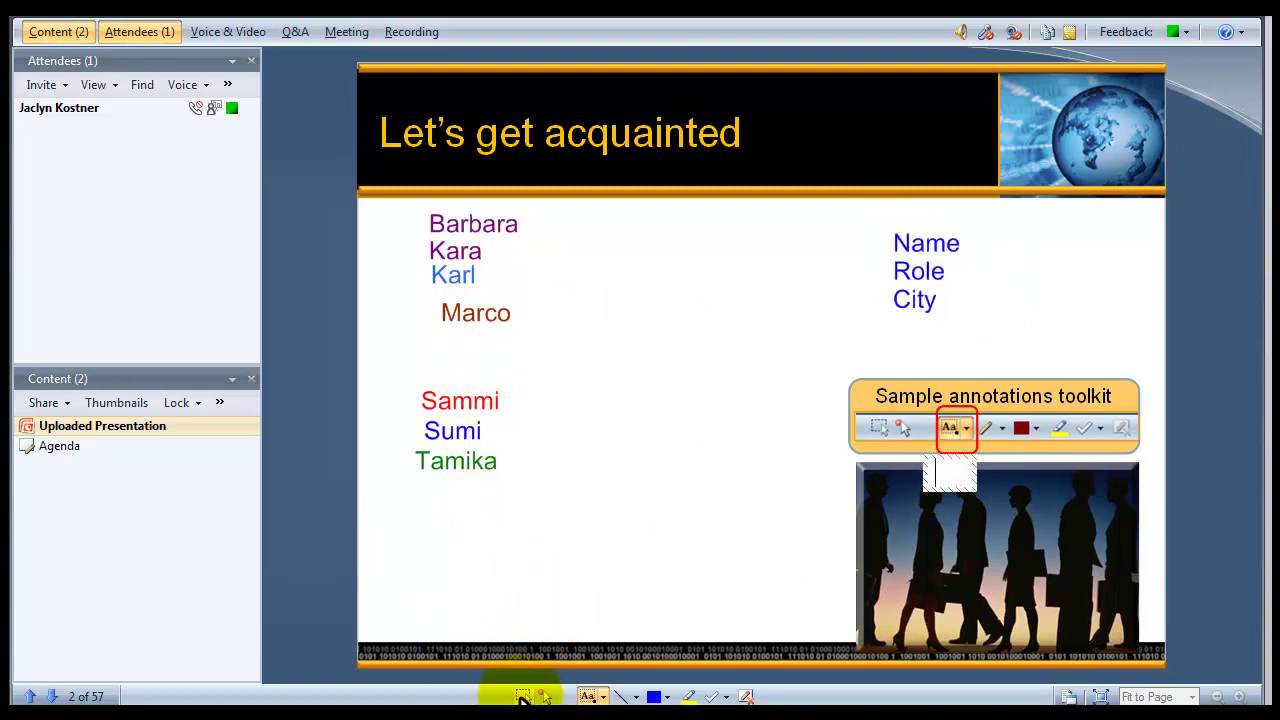
drag(380, 522, 572, 347)
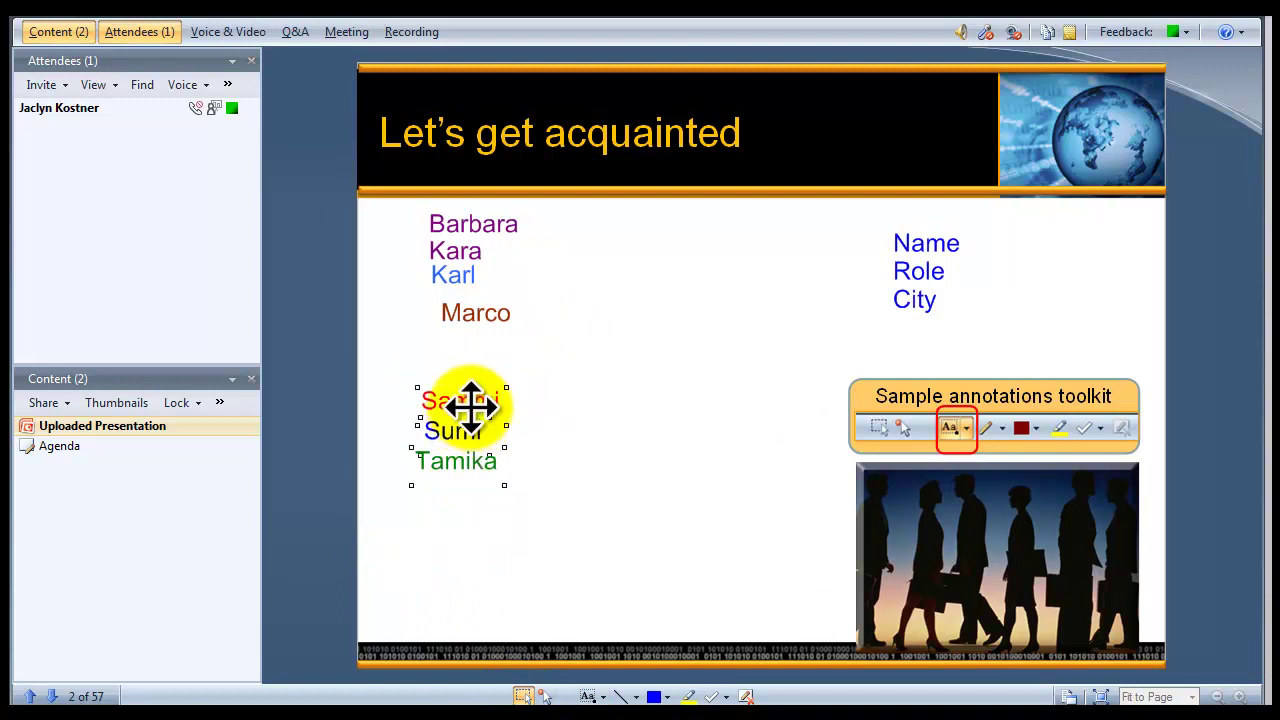
drag(470, 406, 486, 349)
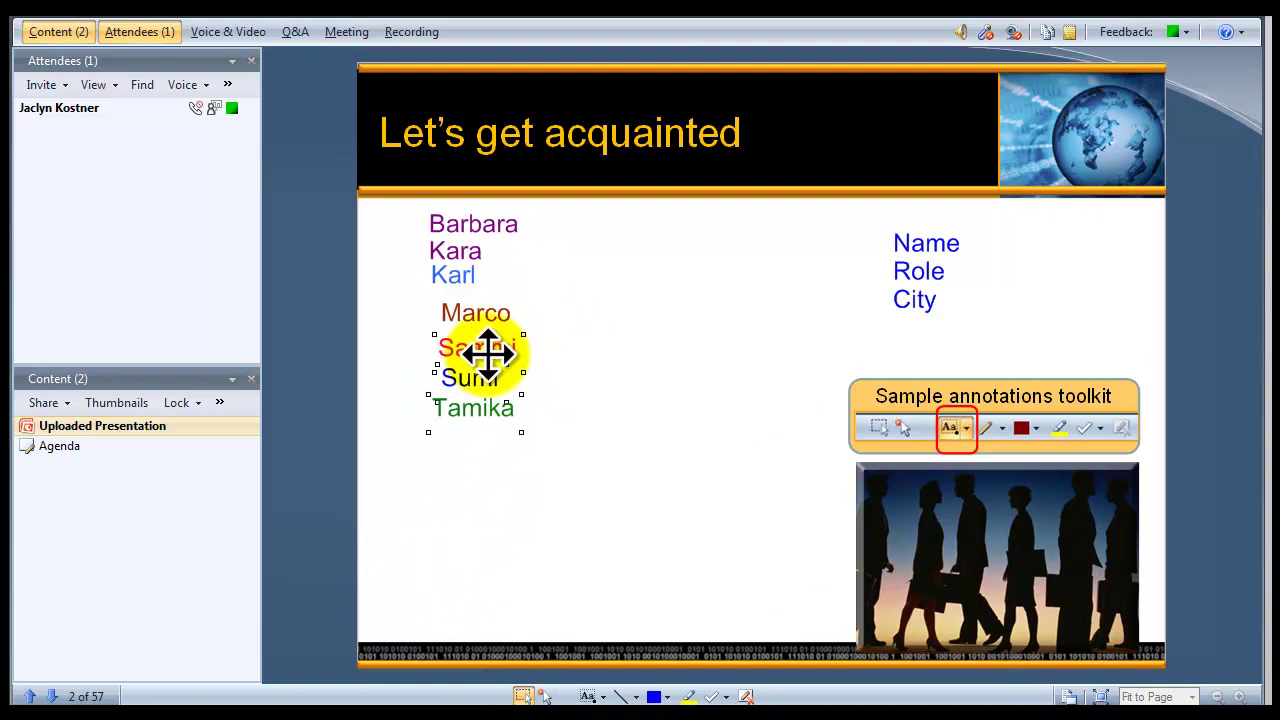
click(390, 515)
drag(379, 492, 590, 285)
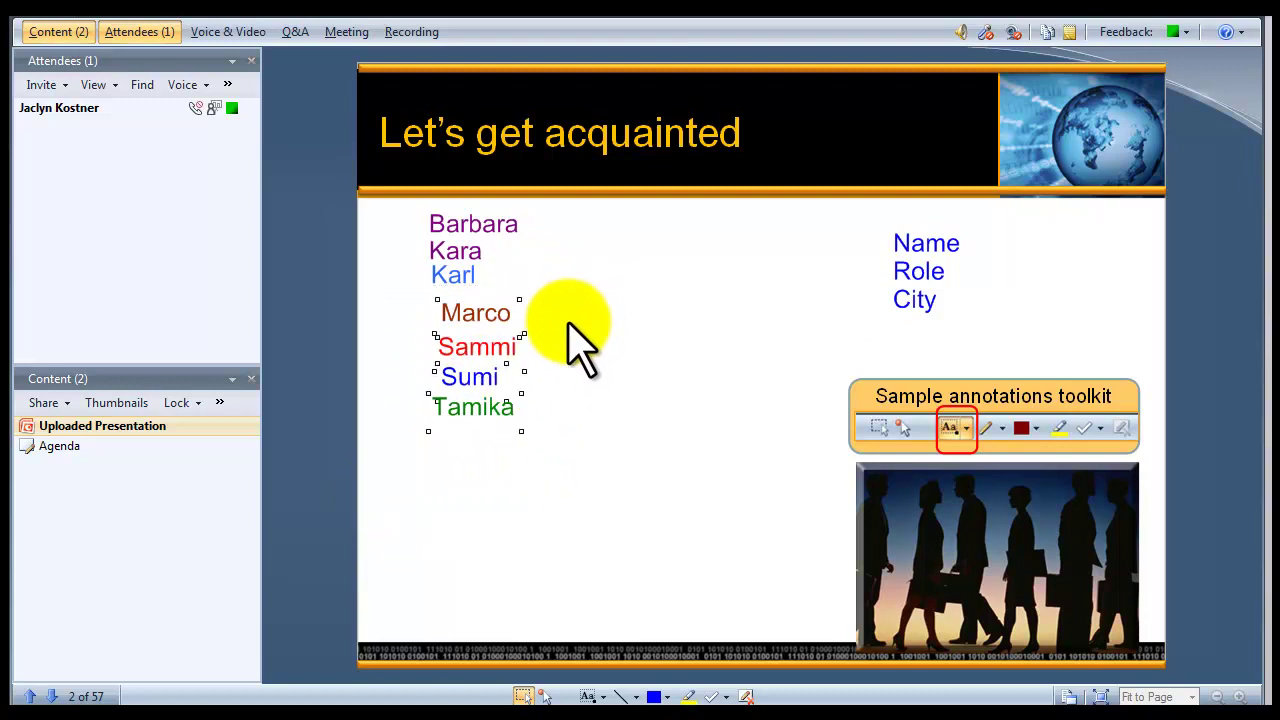
drag(471, 349, 463, 346)
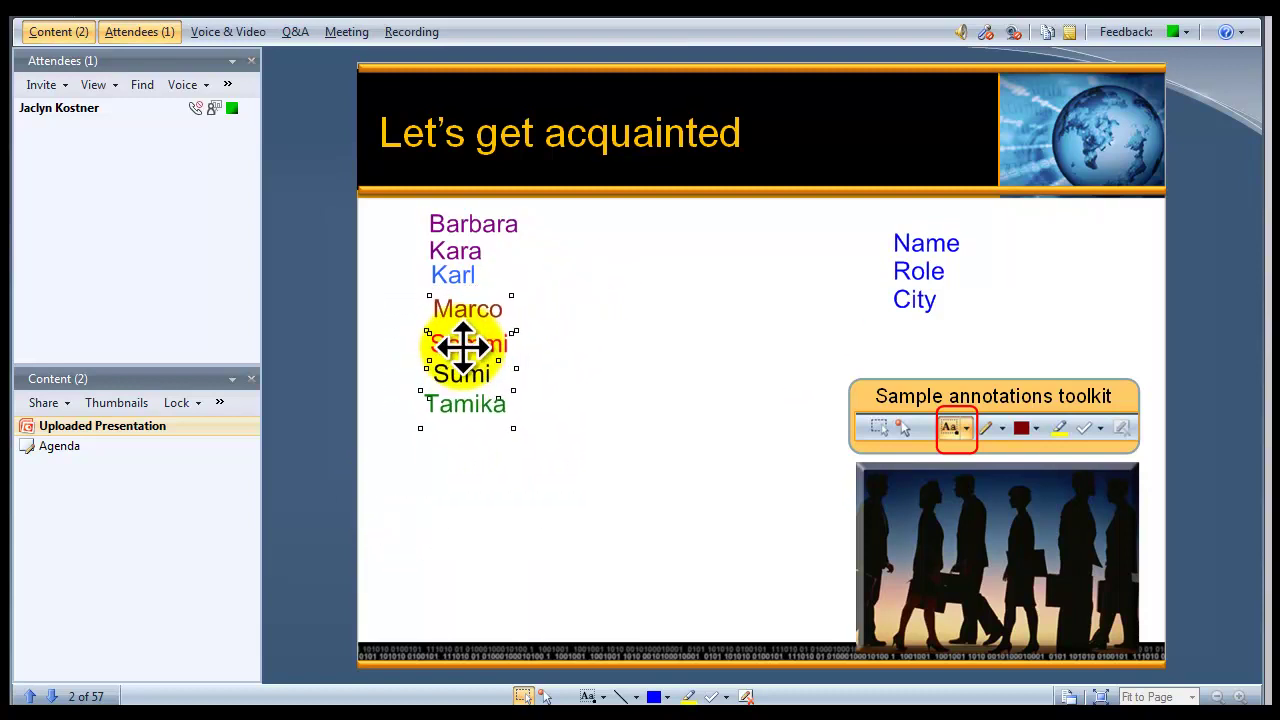
click(684, 530)
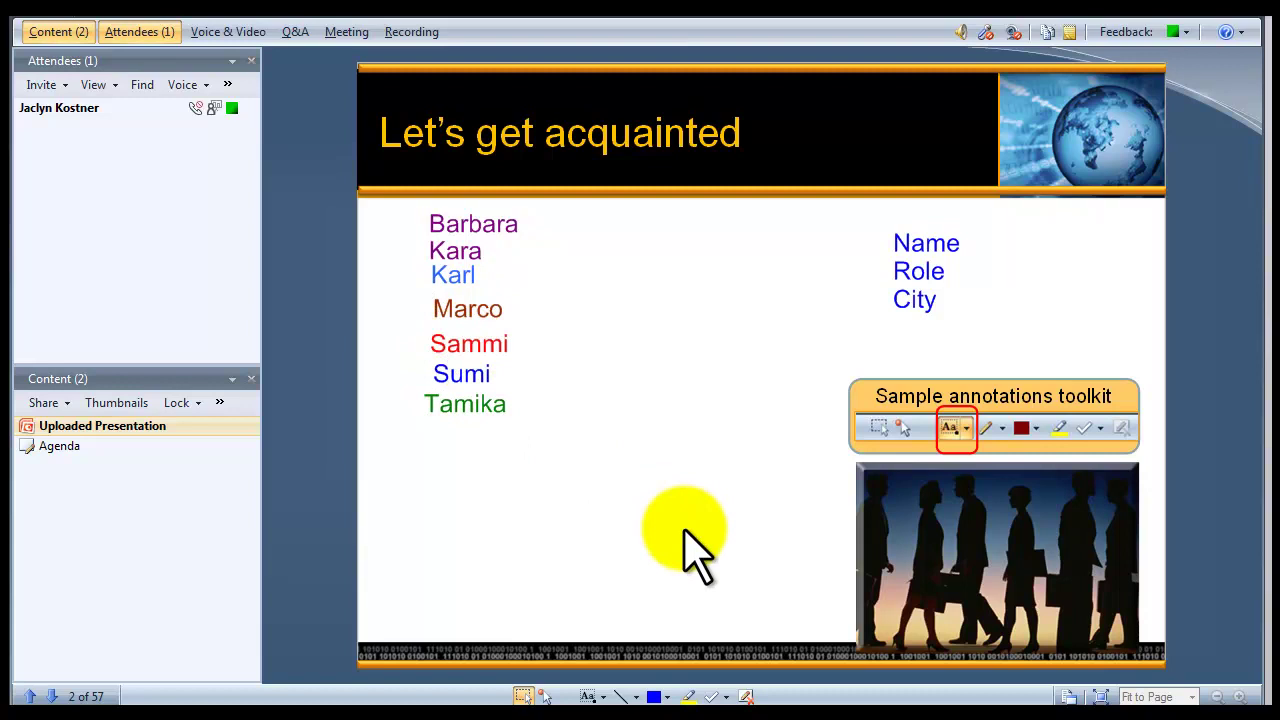